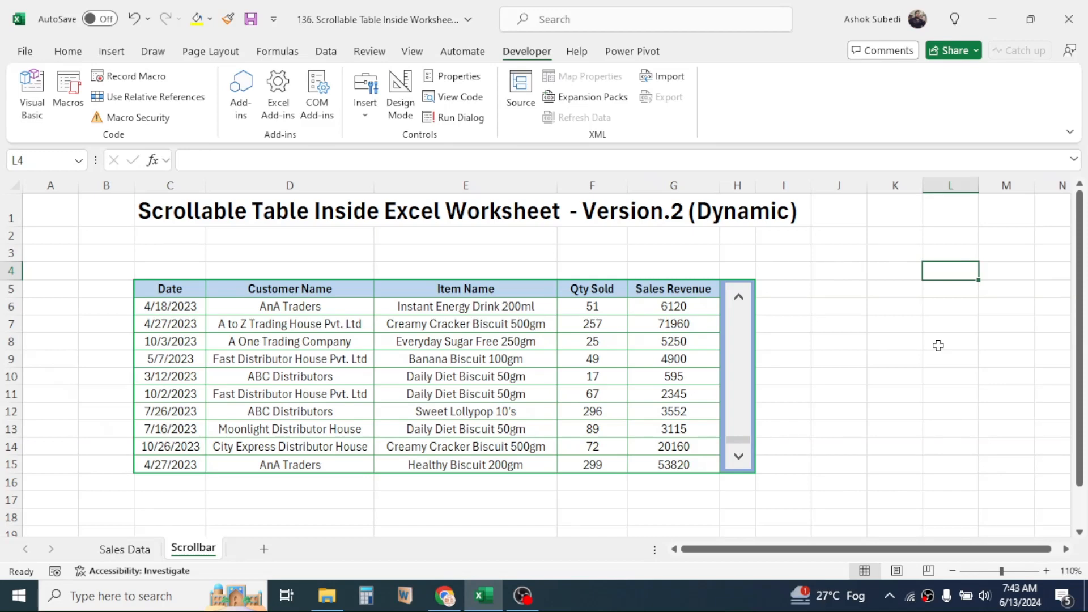
Append a copy of the Sales Data record in row 2994 (7/16/2023, Moonlight Distributor House) to the first empty row, 2997.
left_click(136, 553)
left_click(193, 552)
left_click(122, 548)
left_click(80, 439)
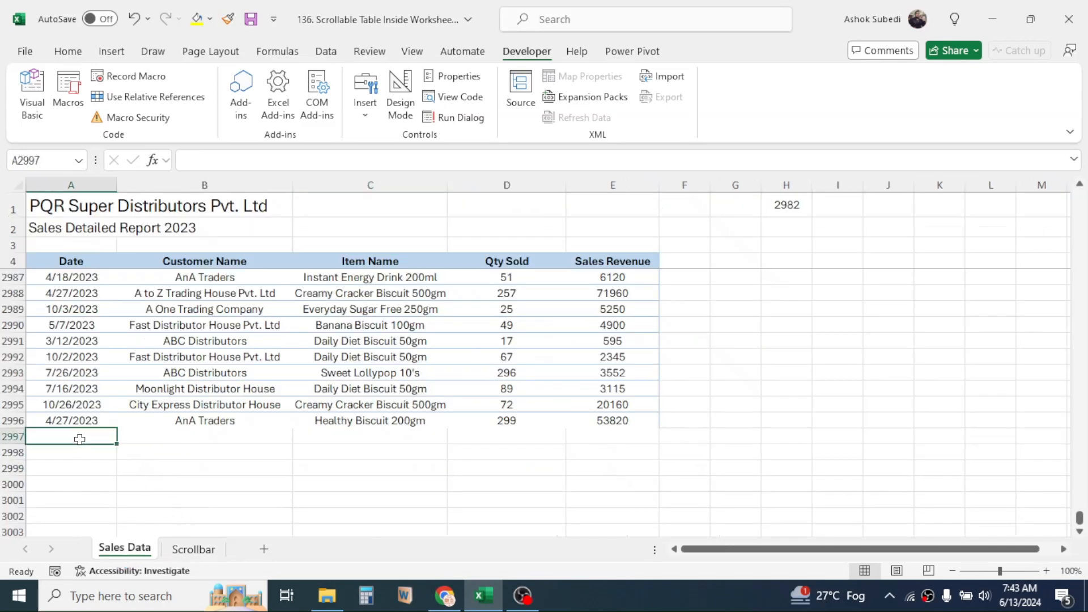
left_click(205, 551)
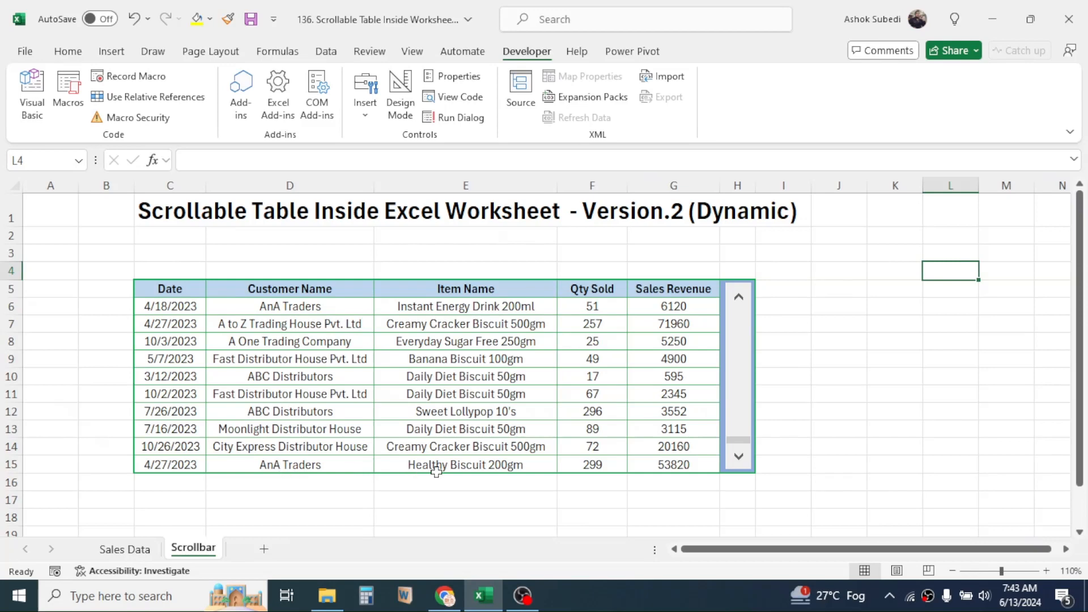
left_click(120, 550)
left_click_drag(49, 391, 590, 388)
key("ctrl+c")
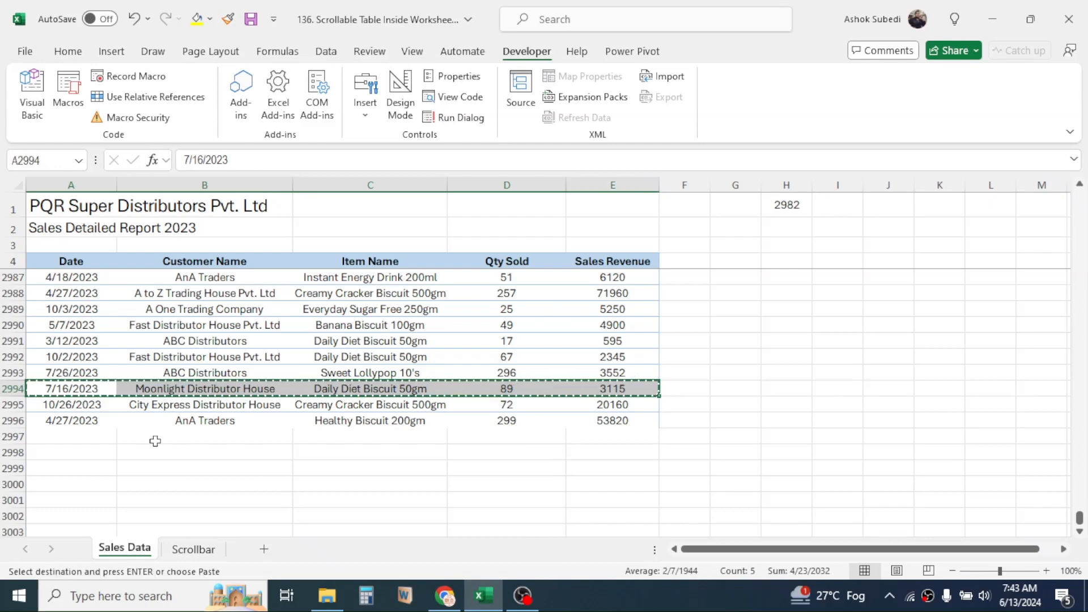
left_click(79, 437)
key("ctrl+v")
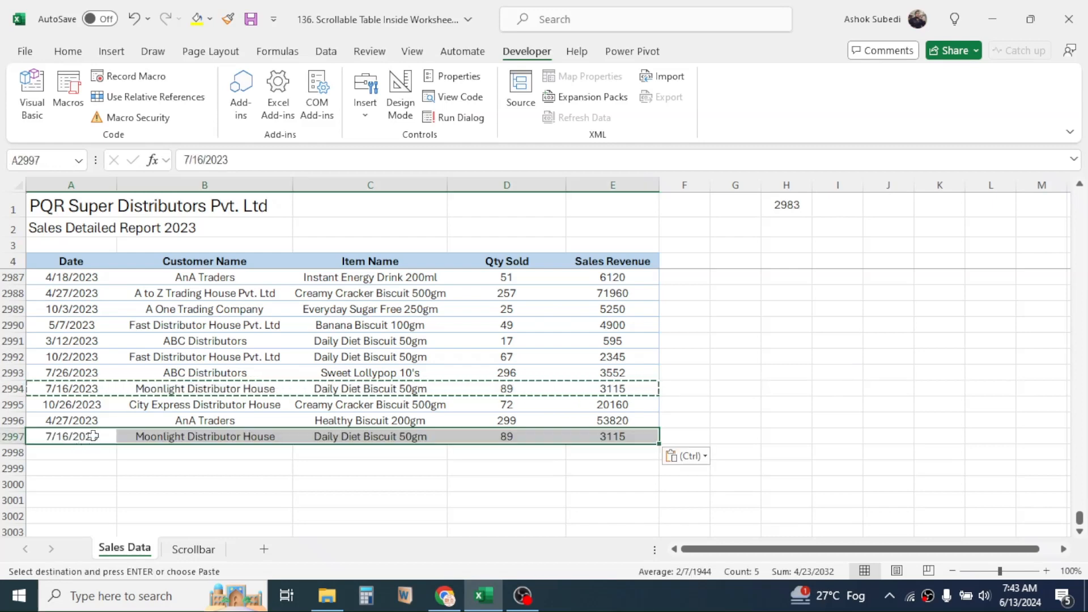
Append a copy of the Sales Data record in row 2989 (10/3/2023, A One Trading Company) to row 2998.
left_click_drag(79, 310, 609, 311)
key("ctrl+c")
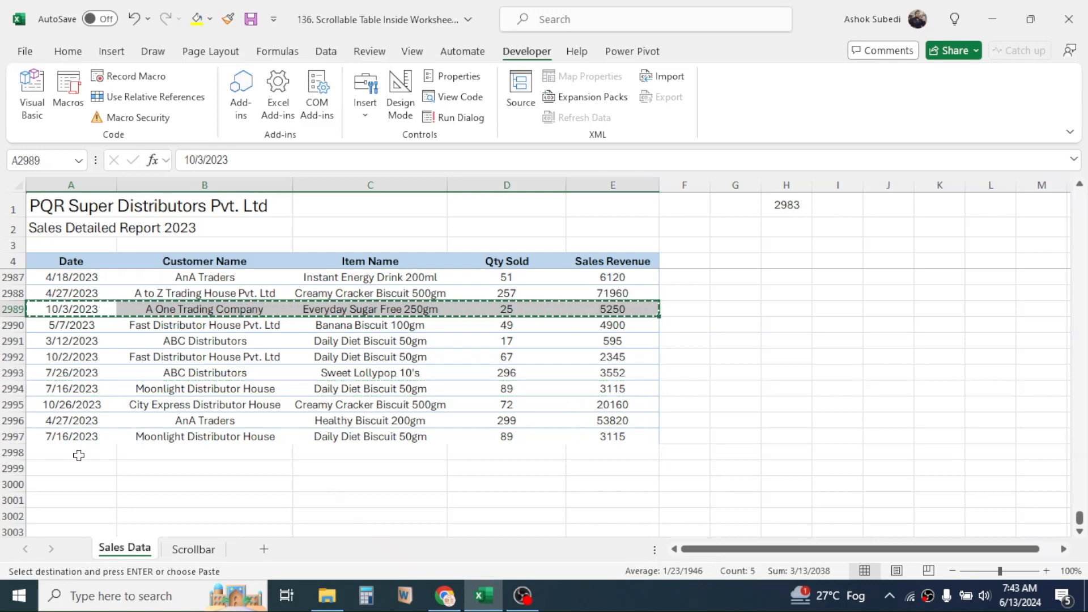
left_click(77, 453)
key("ctrl+v")
left_click(204, 481)
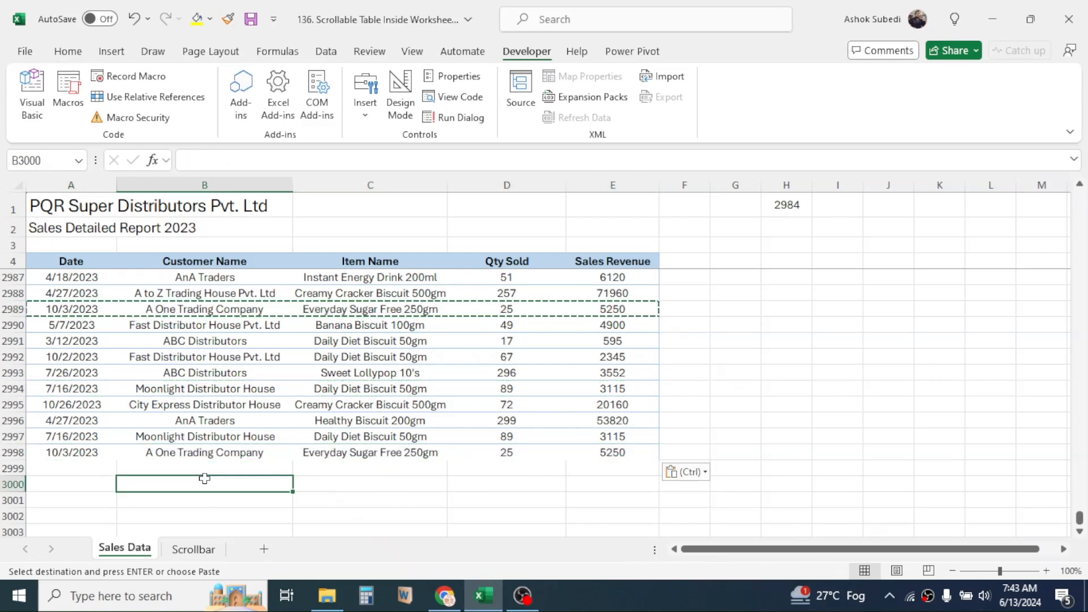
left_click(215, 439)
left_click(211, 459)
left_click(226, 434)
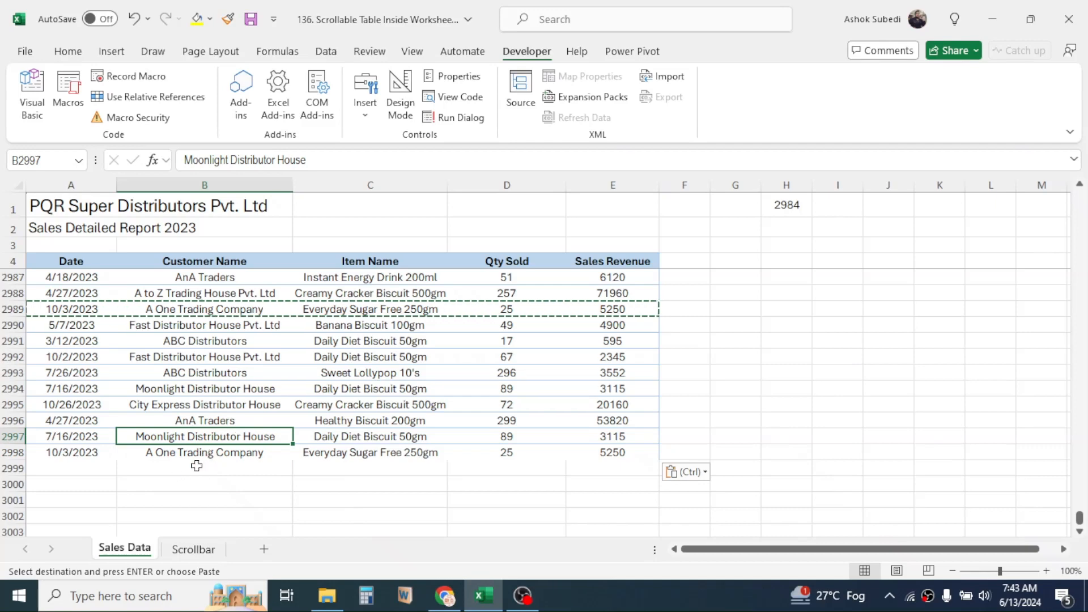
Scroll the embedded table on the Scrollbar sheet to its end and examine its last two records.
left_click(193, 549)
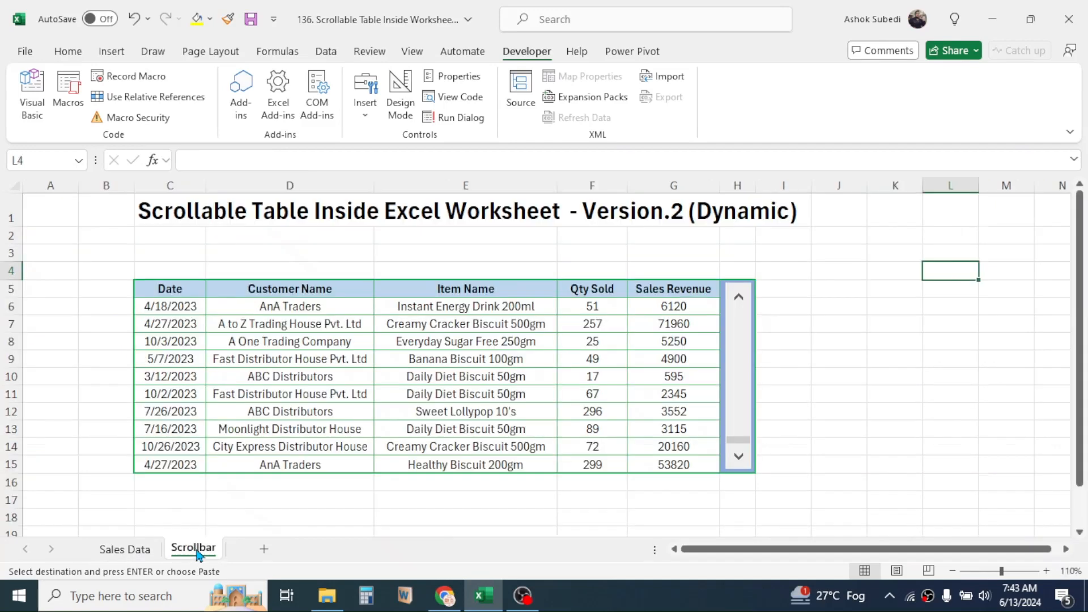
left_click(739, 365)
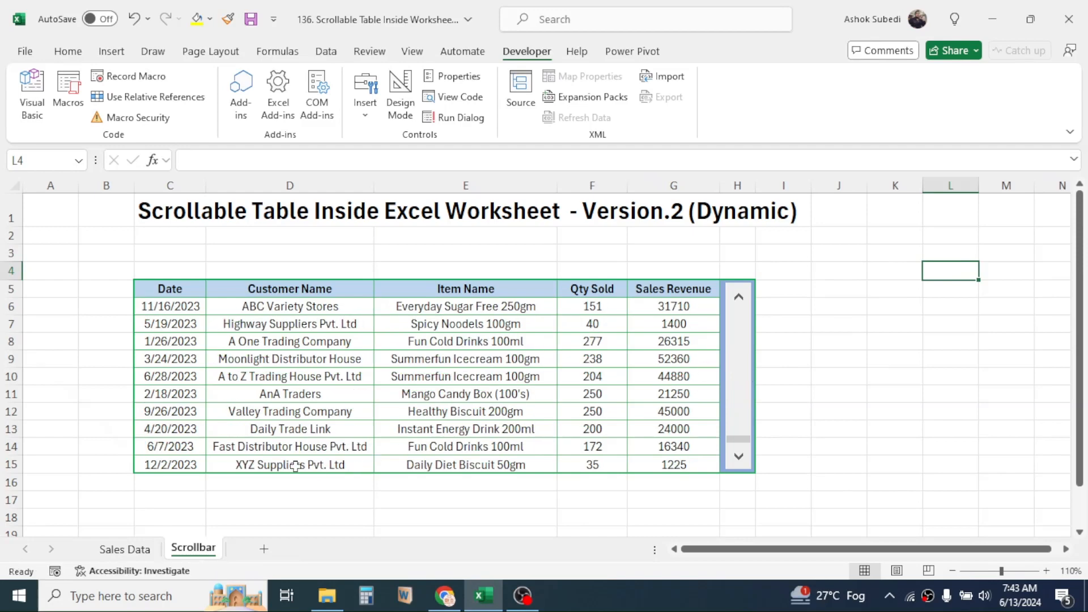
left_click(740, 461)
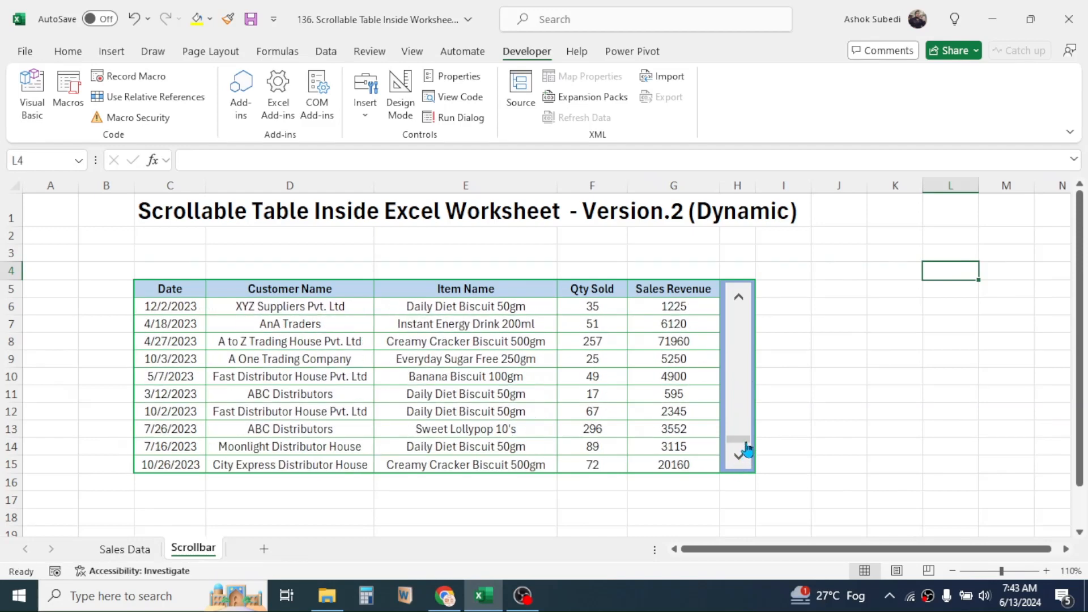
left_click(747, 450)
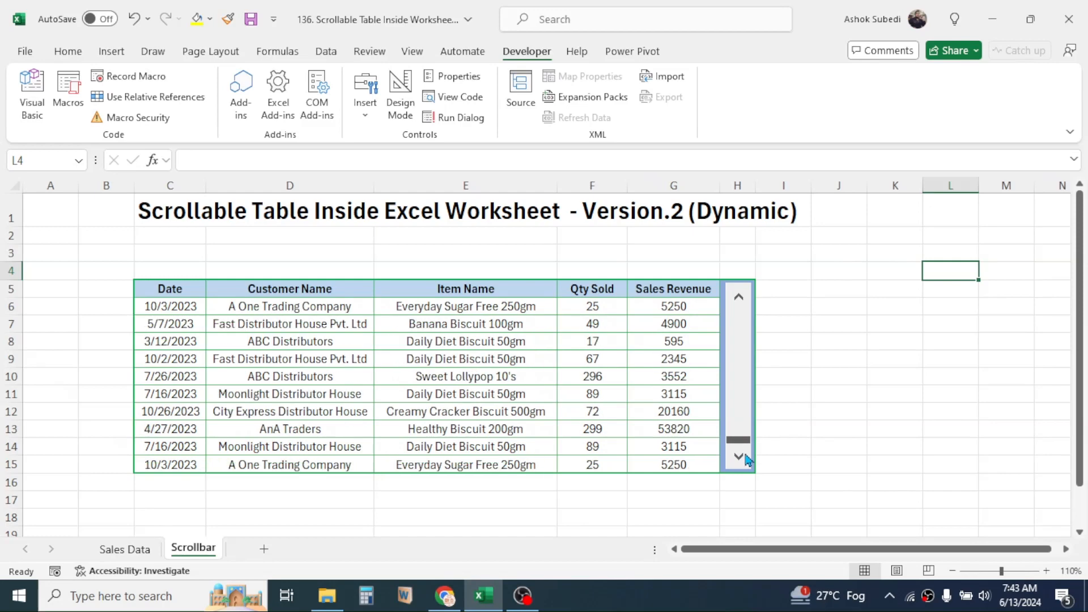
left_click(287, 466)
left_click(288, 447)
left_click(280, 463)
left_click(287, 449)
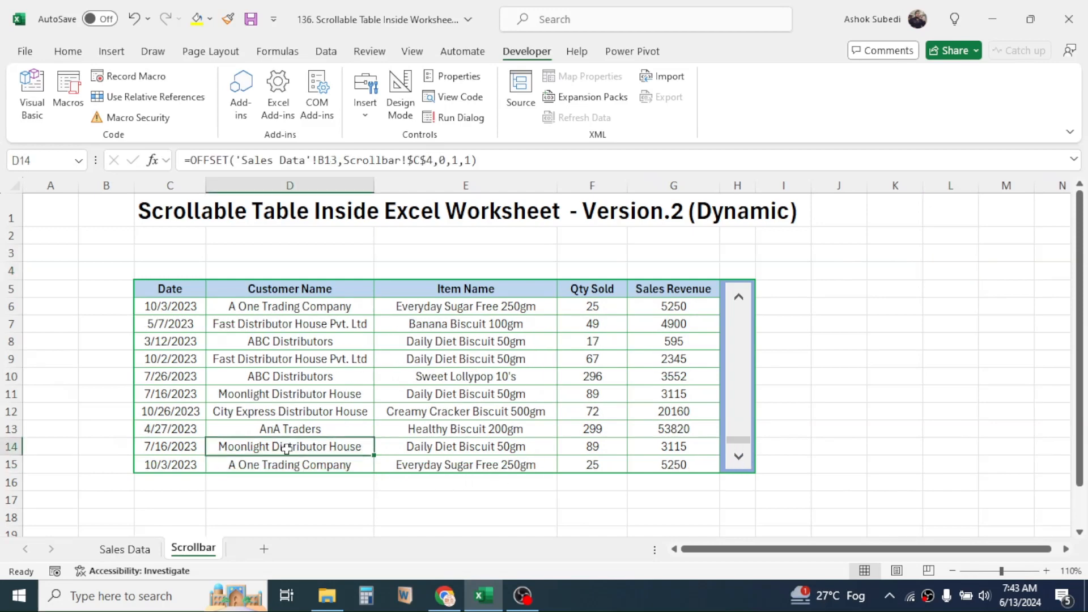
left_click(840, 324)
left_click(843, 342)
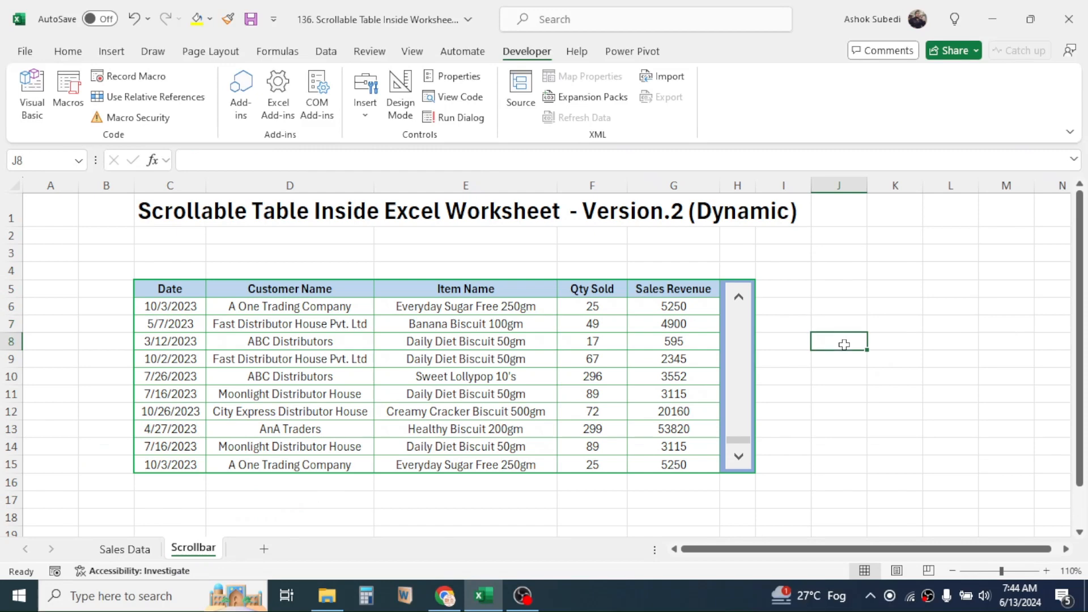
Close the workbook with its changes saved and open the file 136 Scrollable Table workbook from the Tutorials folder.
left_click(1065, 20)
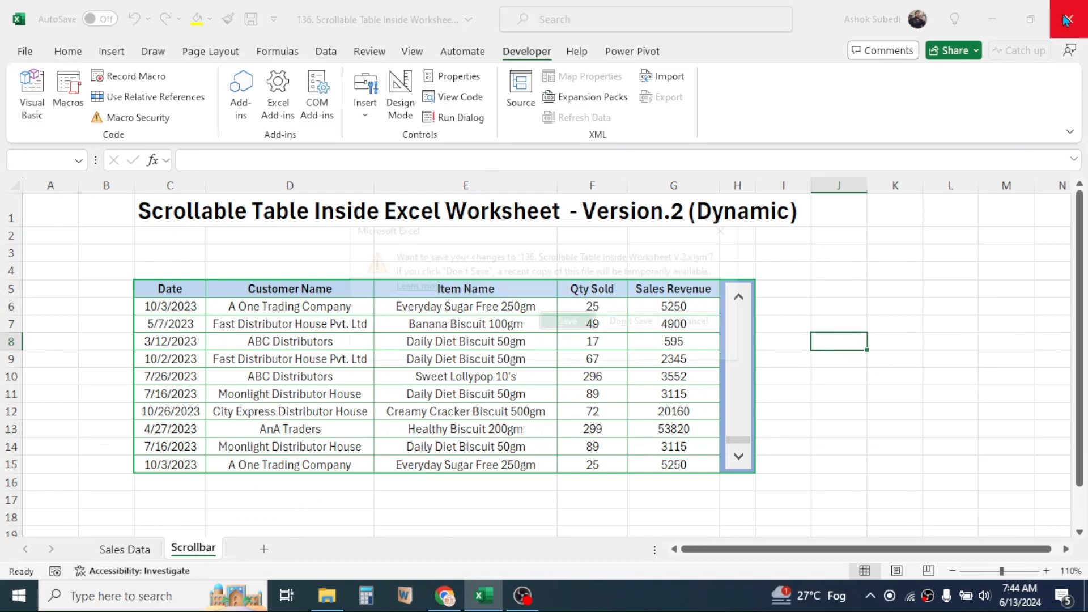
left_click(571, 322)
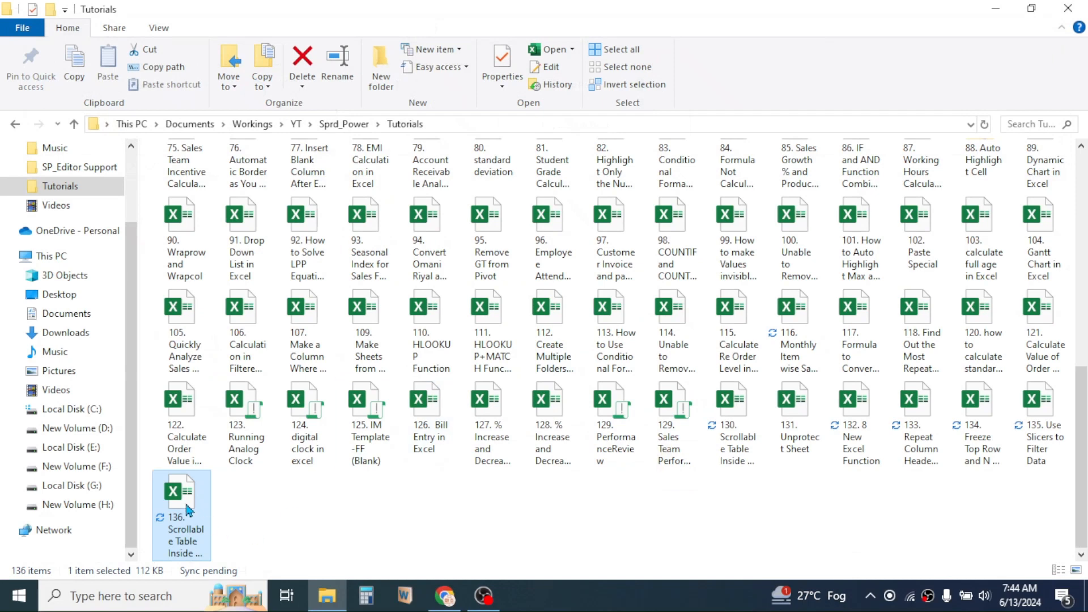
double_click(187, 509)
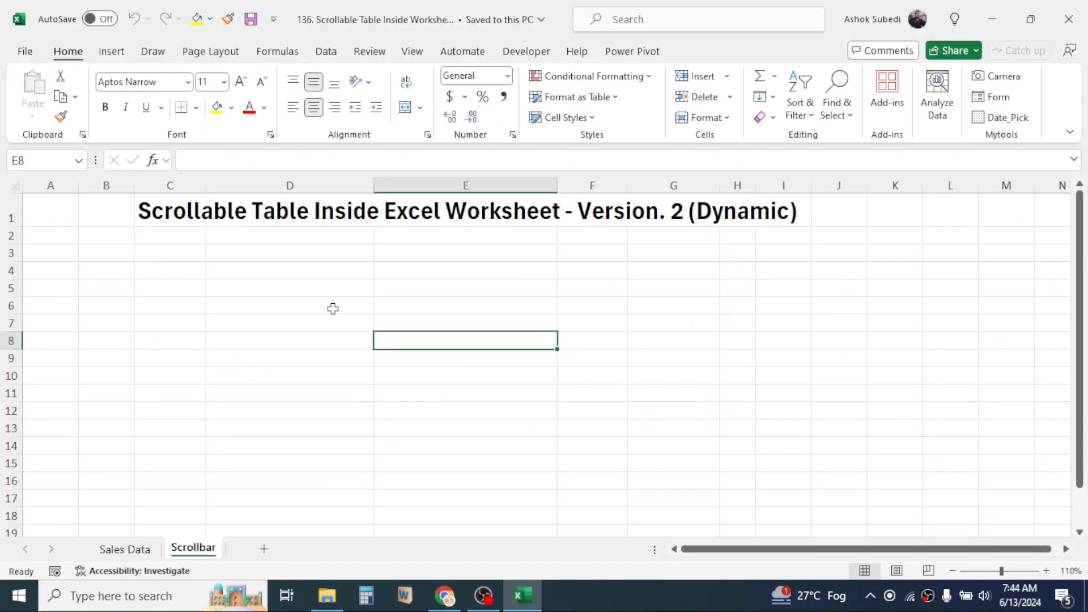
Count the non-empty cells of column A on the Sales Data sheet by entering =COUNTA(A:A) in cell I1.
left_click(133, 555)
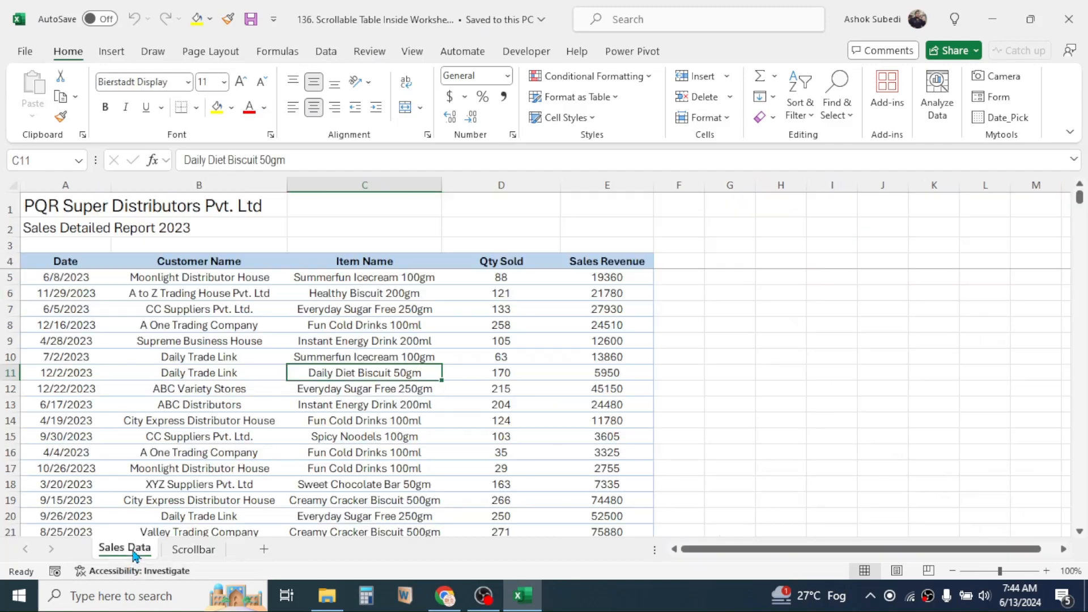
left_click(831, 208)
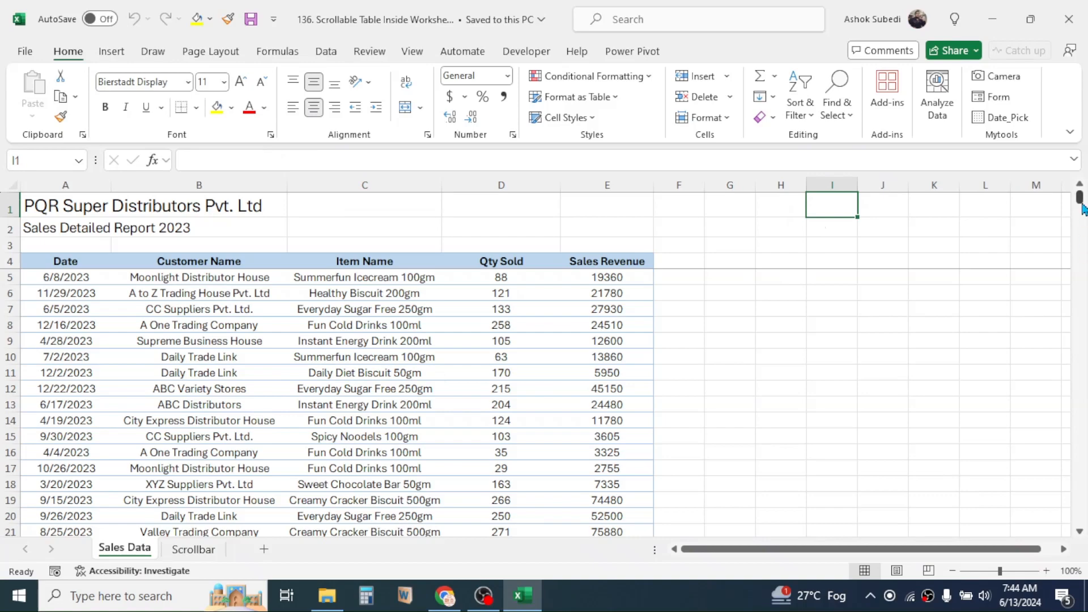
left_click_drag(1082, 207, 1068, 568)
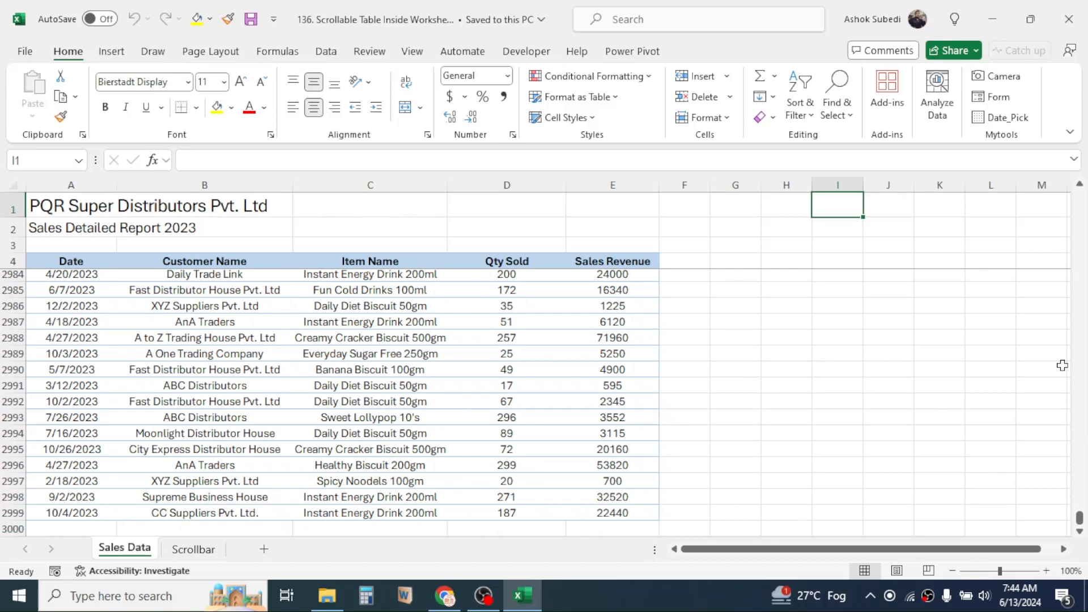
left_click_drag(1079, 518, 1080, 195)
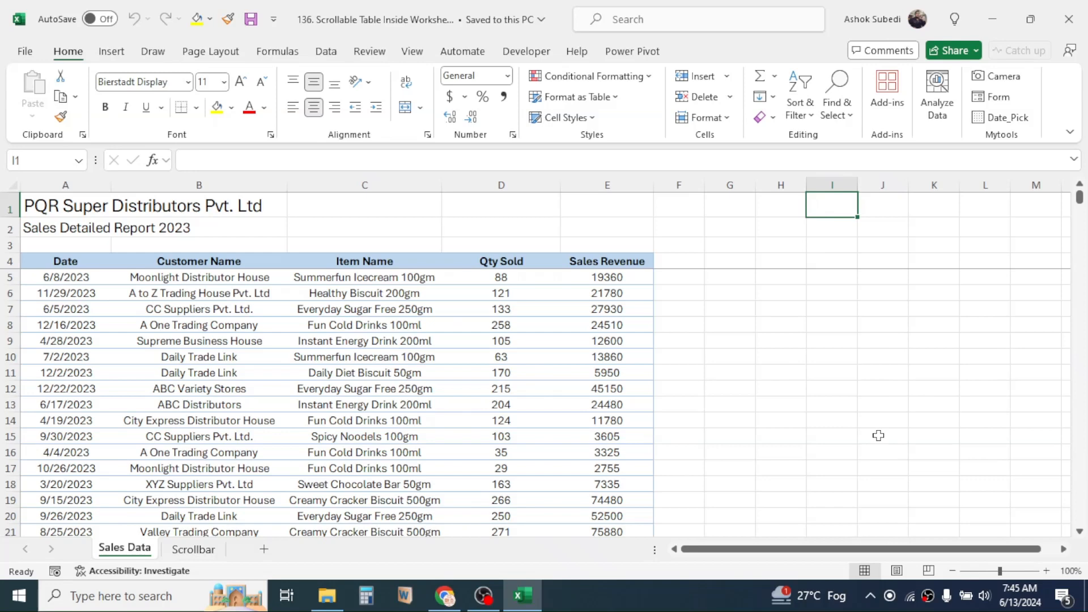
type("=COUN")
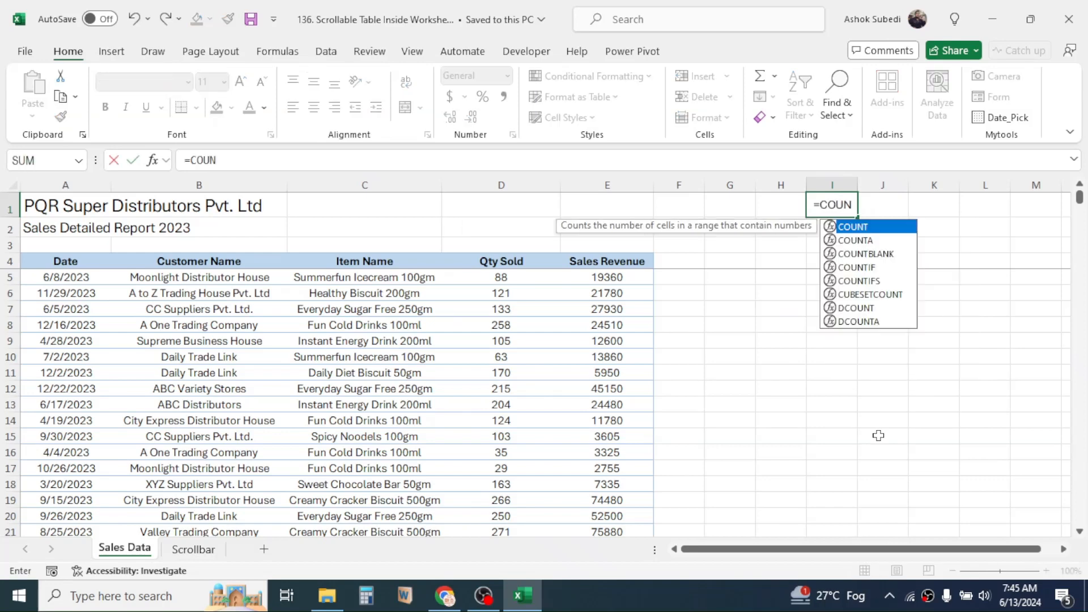
type("TA(")
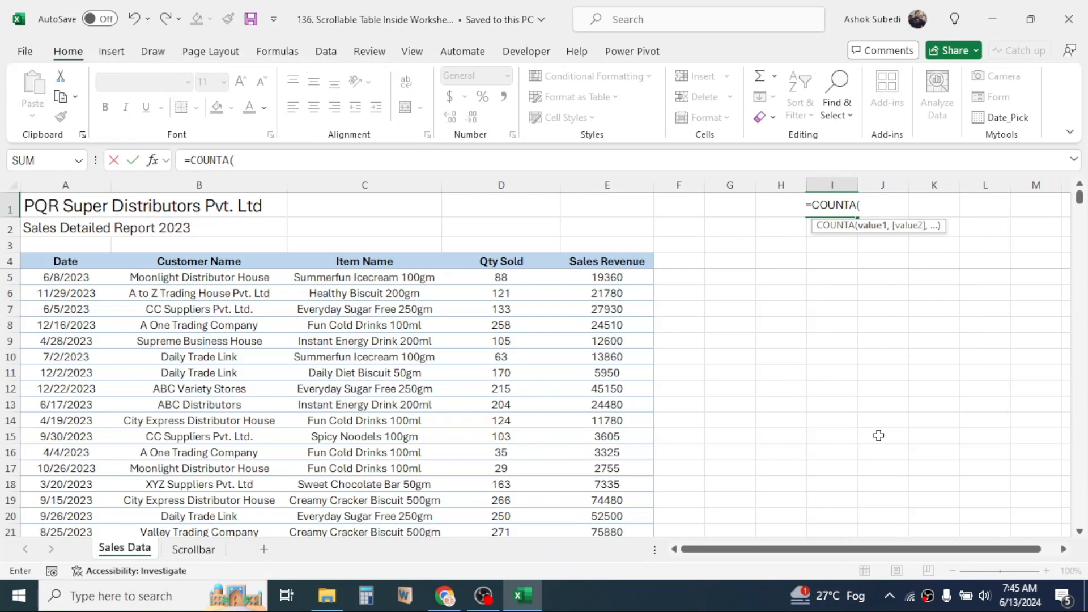
left_click(59, 180)
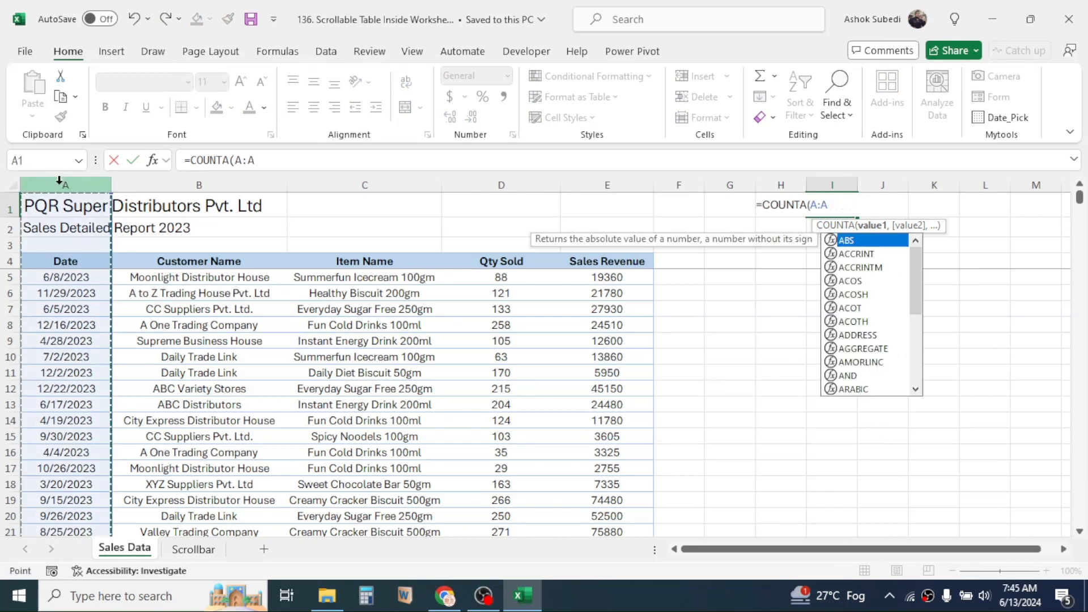
type(")")
key("Return")
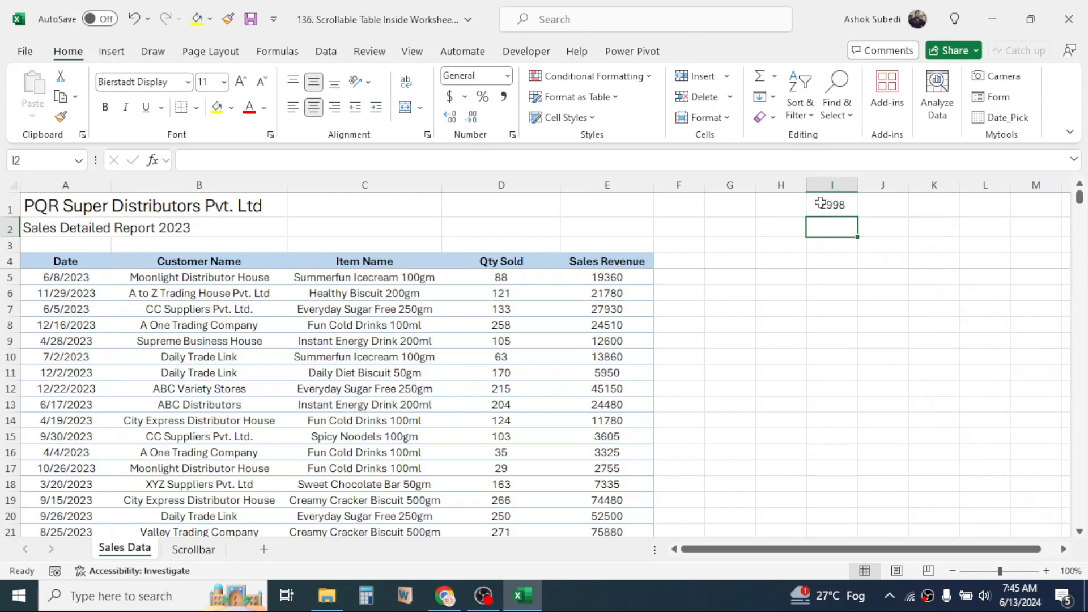
Change the formula in cell I1 to =COUNTA(A:A)+1 to account for the blank row 3.
left_click_drag(1079, 198, 1083, 544)
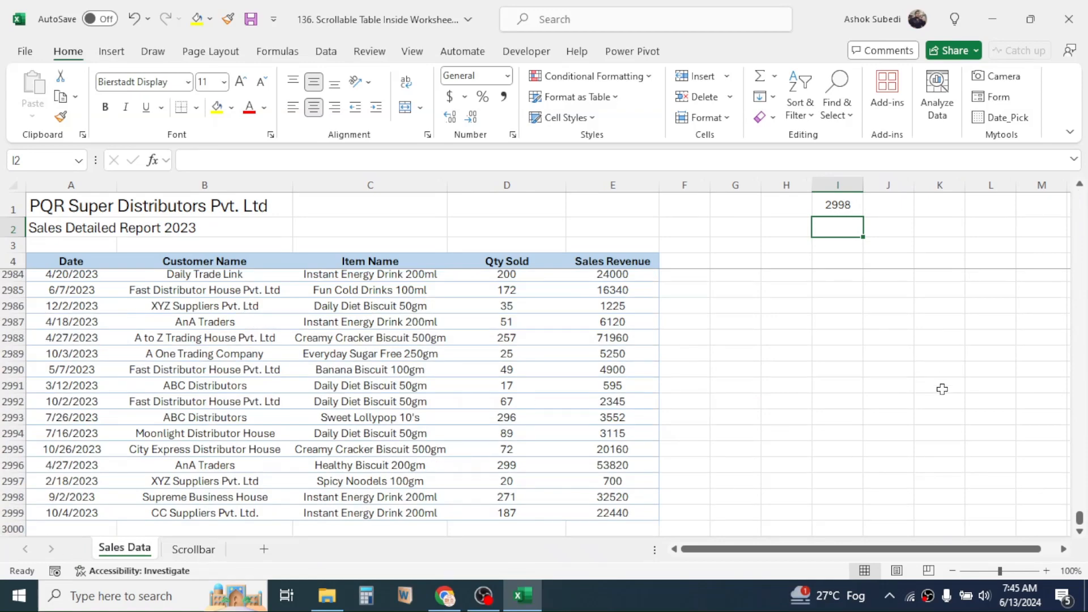
left_click_drag(1079, 524, 1080, 196)
left_click(14, 246)
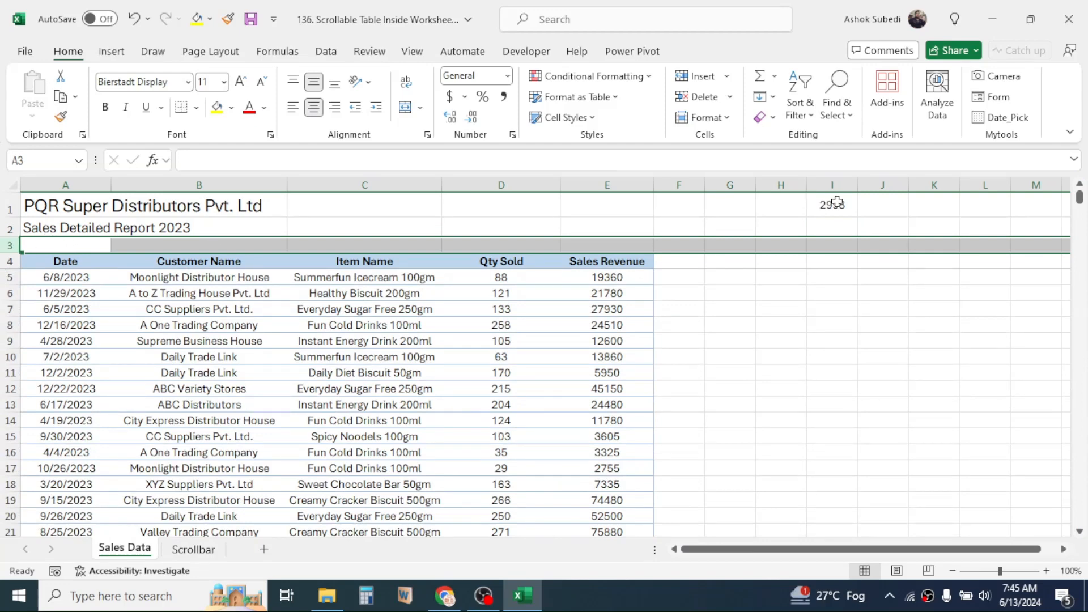
left_click(837, 202)
double_click(836, 202)
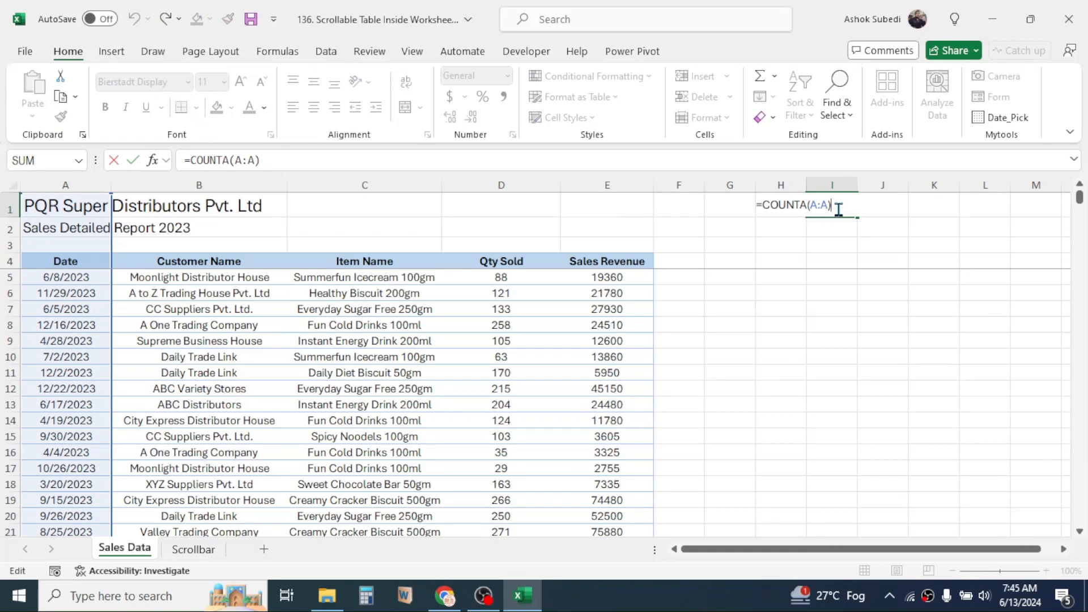
type("+1")
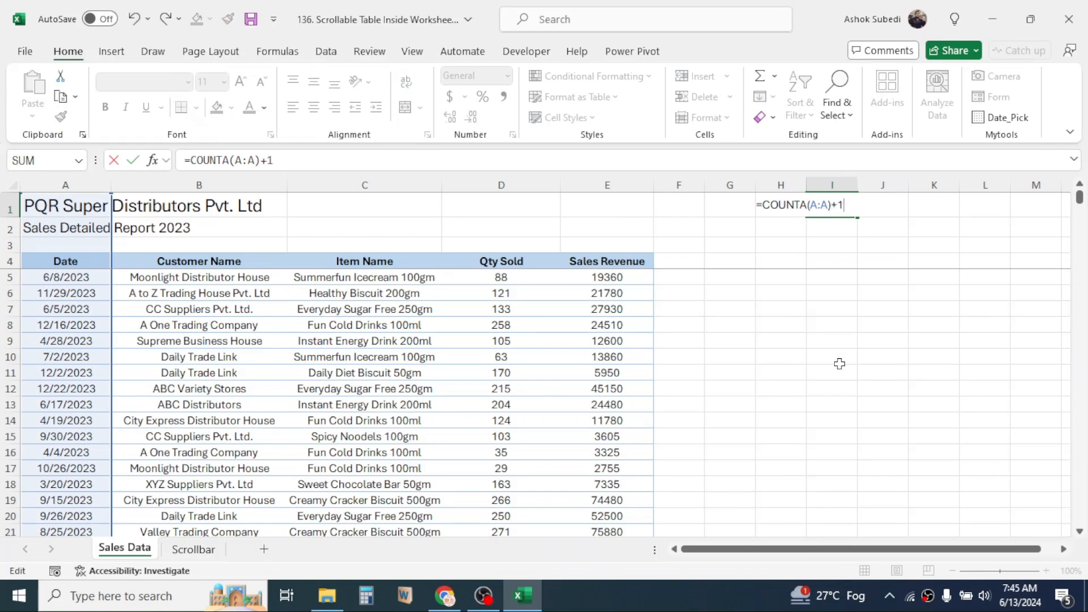
key("Return")
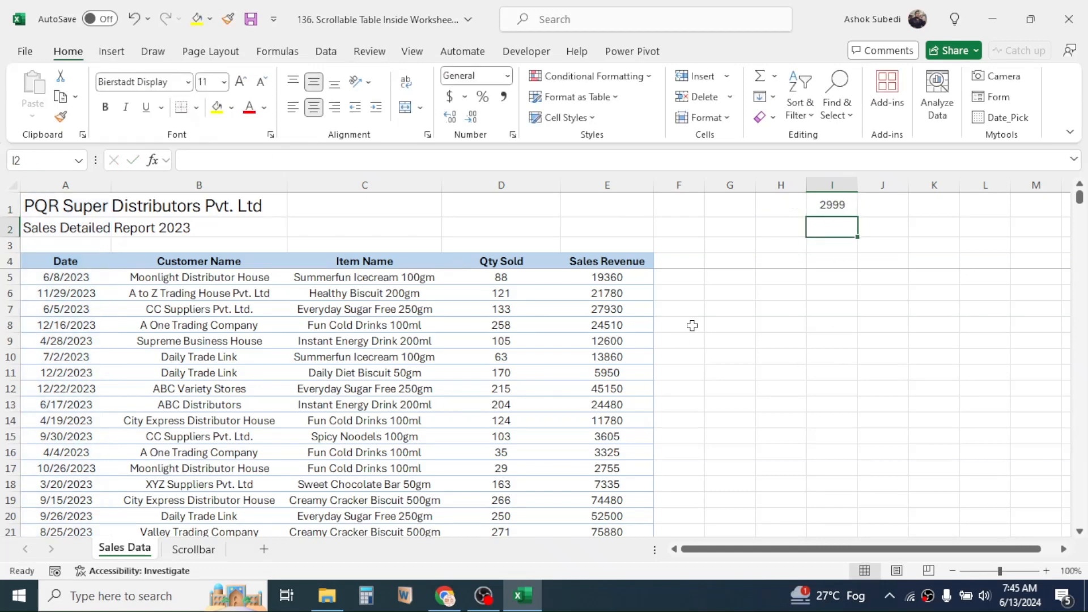
Append a copy of the record in row 2998 to row 3000 and check the row count formula in I1.
left_click(844, 206)
left_click(130, 358)
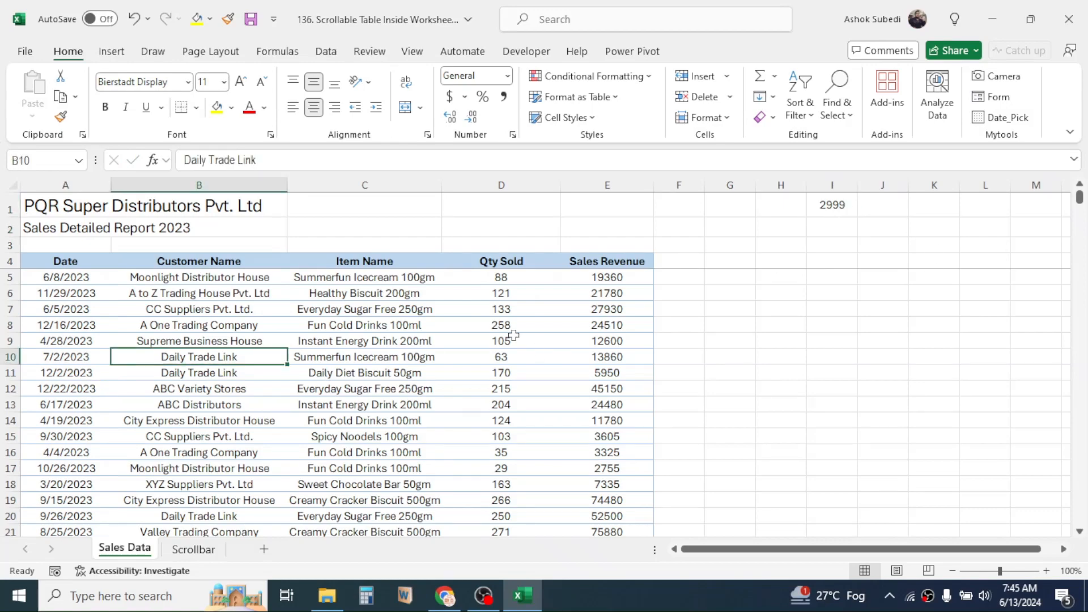
left_click_drag(1080, 199, 1080, 518)
left_click(60, 501)
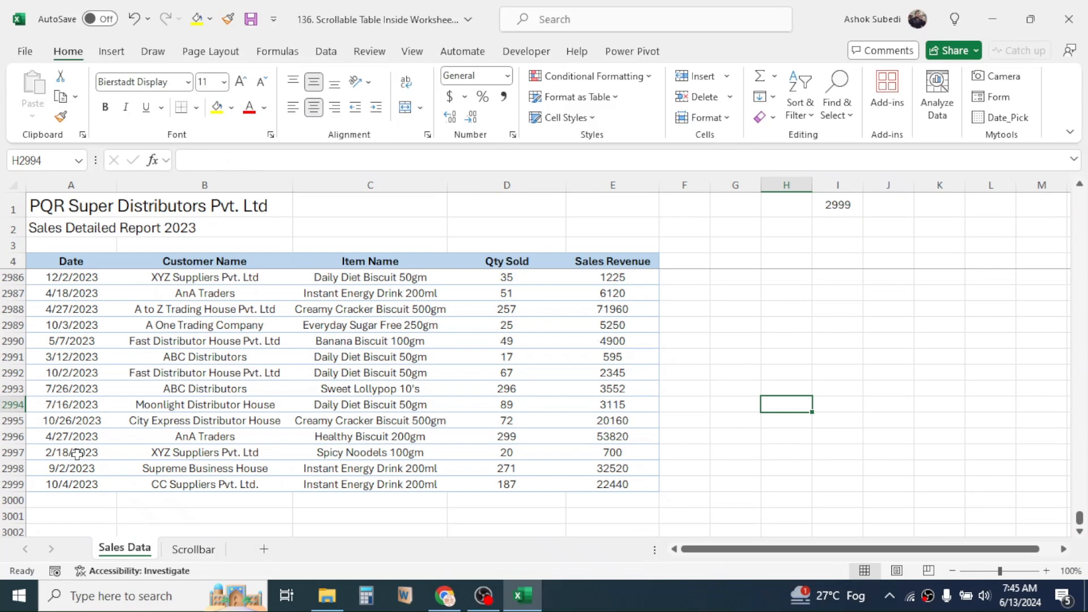
left_click_drag(79, 468, 611, 469)
key("ctrl+c")
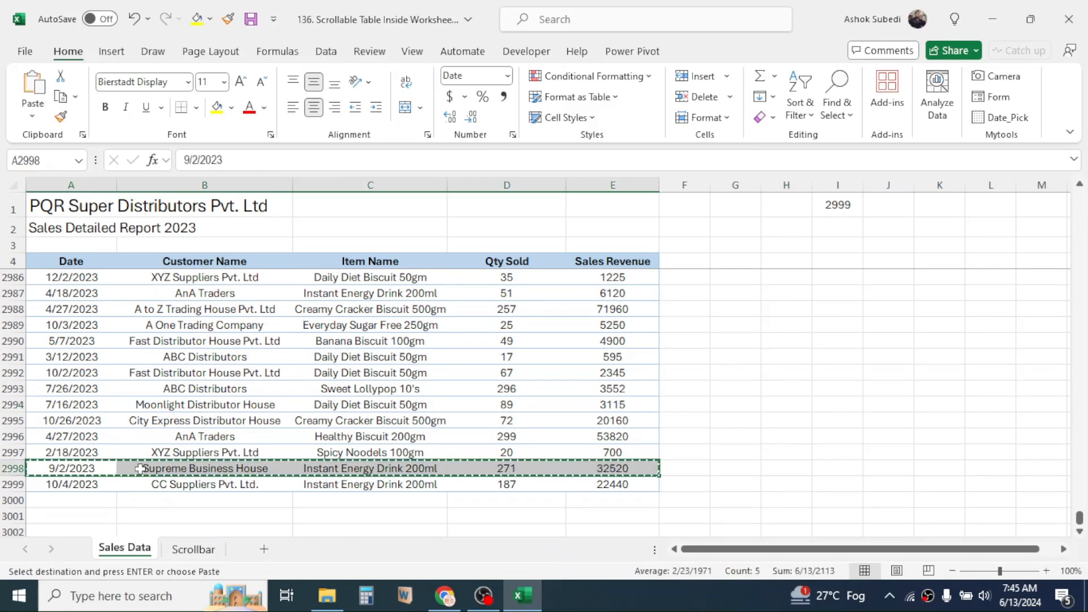
left_click(51, 500)
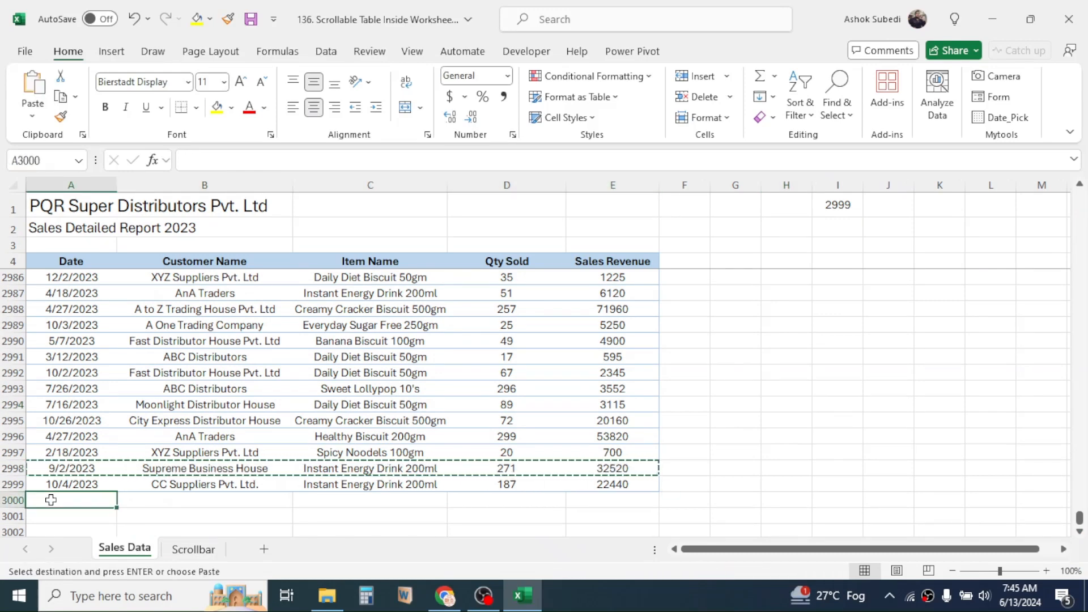
key("ctrl+v")
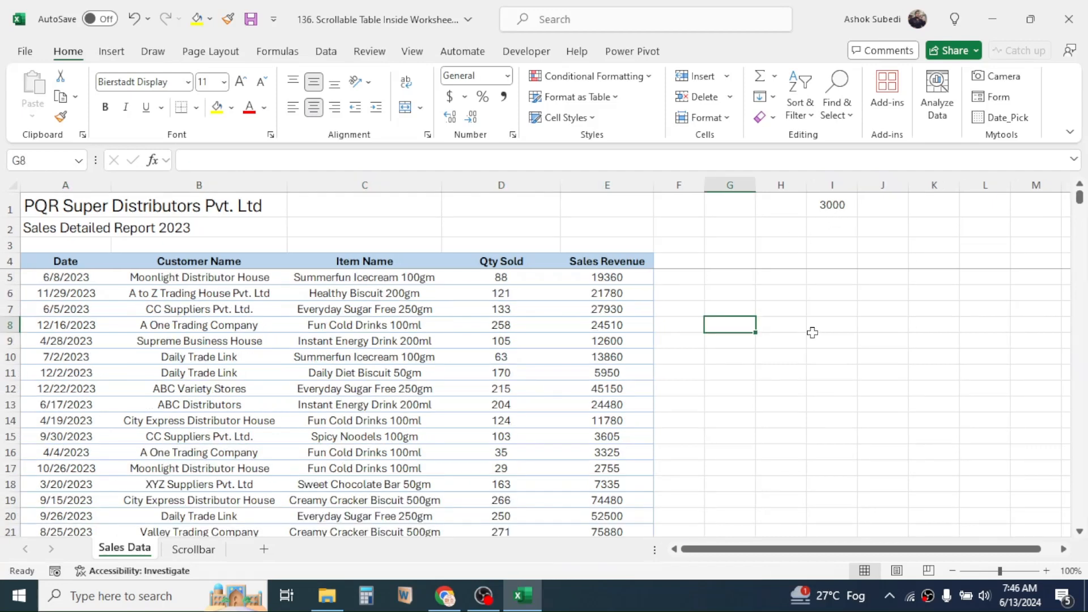
left_click(840, 206)
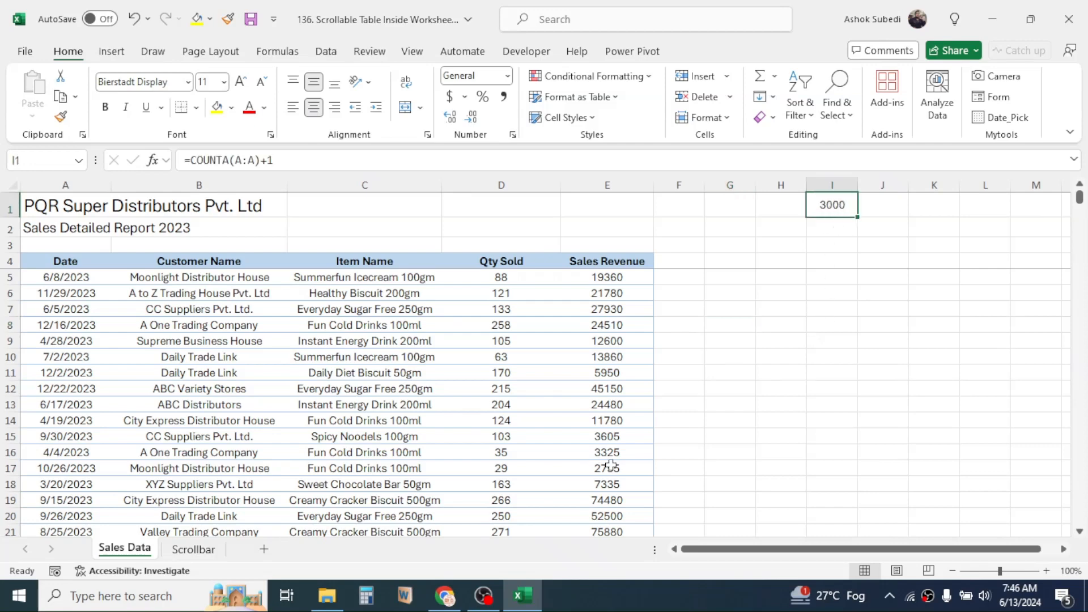
Change the formula in cell I1 to =COUNTA(A:A)+1-4-10 to exclude the four heading rows and ten displayed rows.
left_click(56, 278)
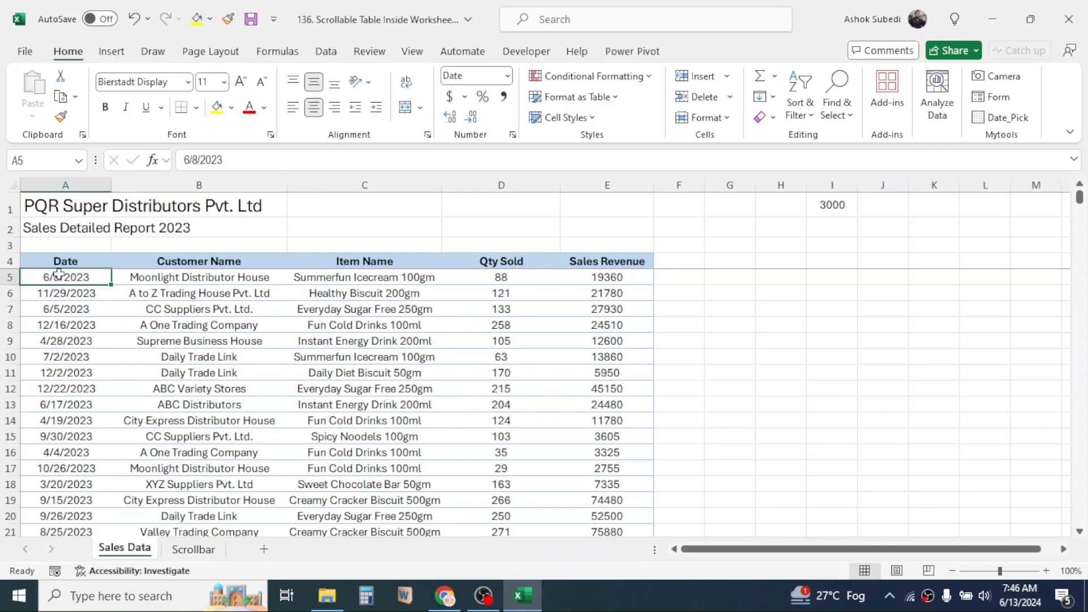
left_click(7, 261)
left_click(5, 245)
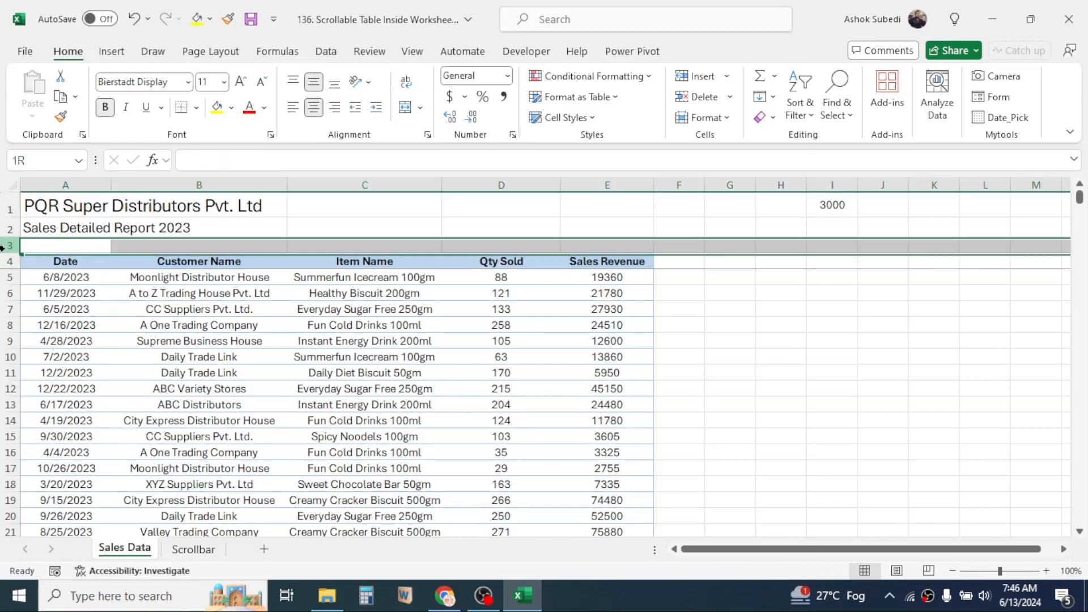
left_click(3, 229)
left_click(816, 194)
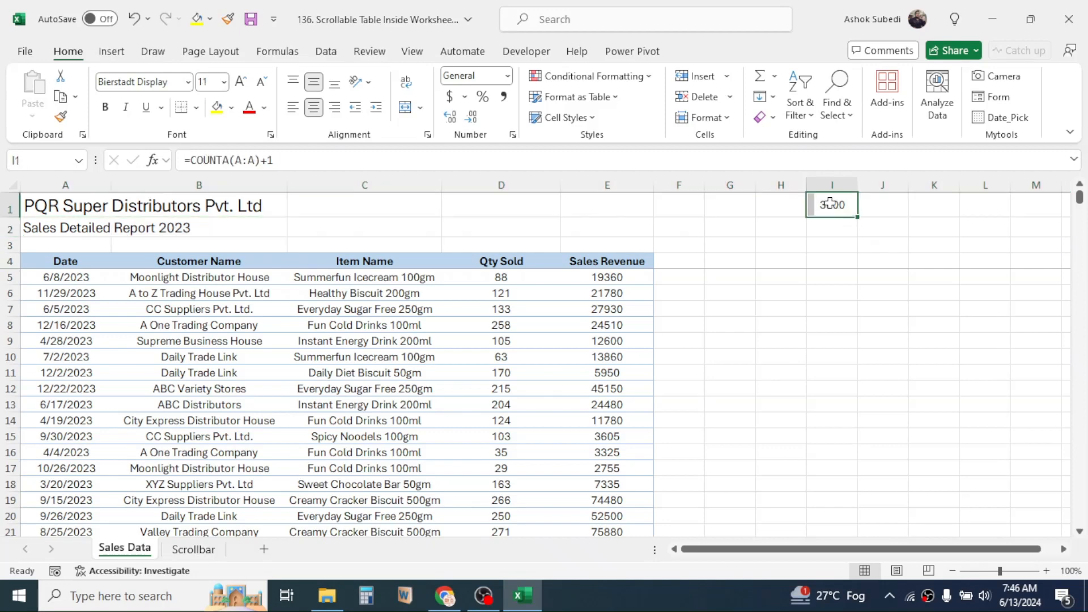
double_click(830, 205)
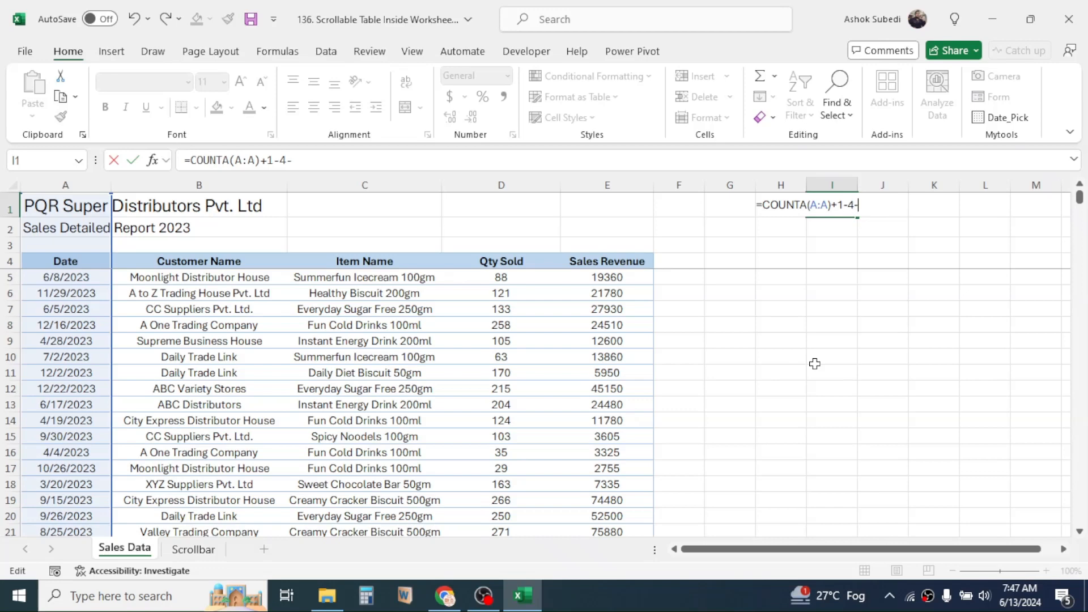
left_click(838, 277)
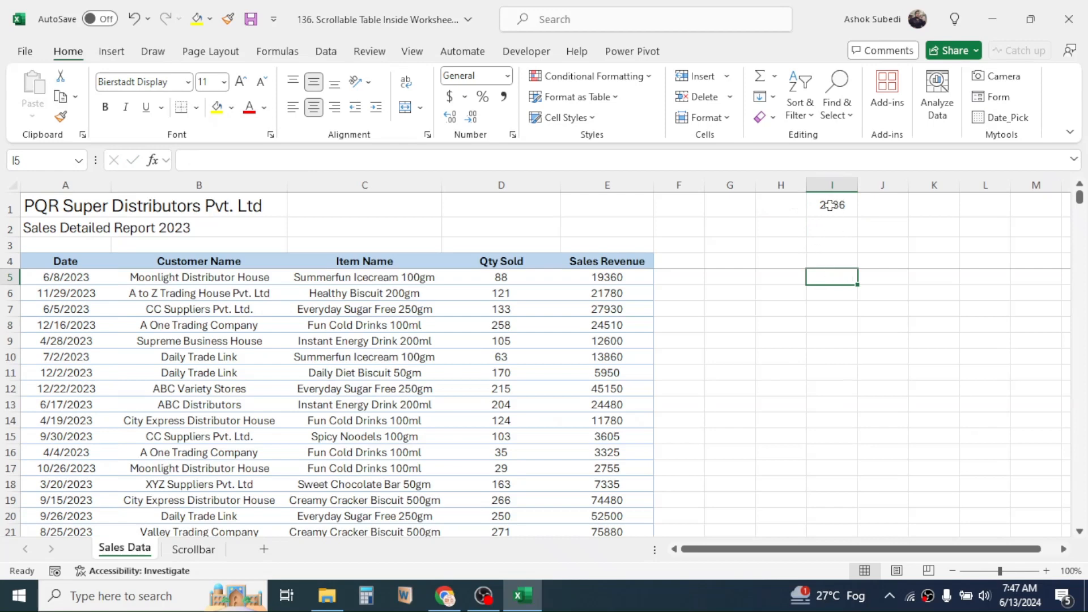
Copy the column headers in A4:E4 of the Sales Data sheet to cell C4 of the Scrollbar sheet.
left_click_drag(71, 261, 623, 261)
key("ctrl+c")
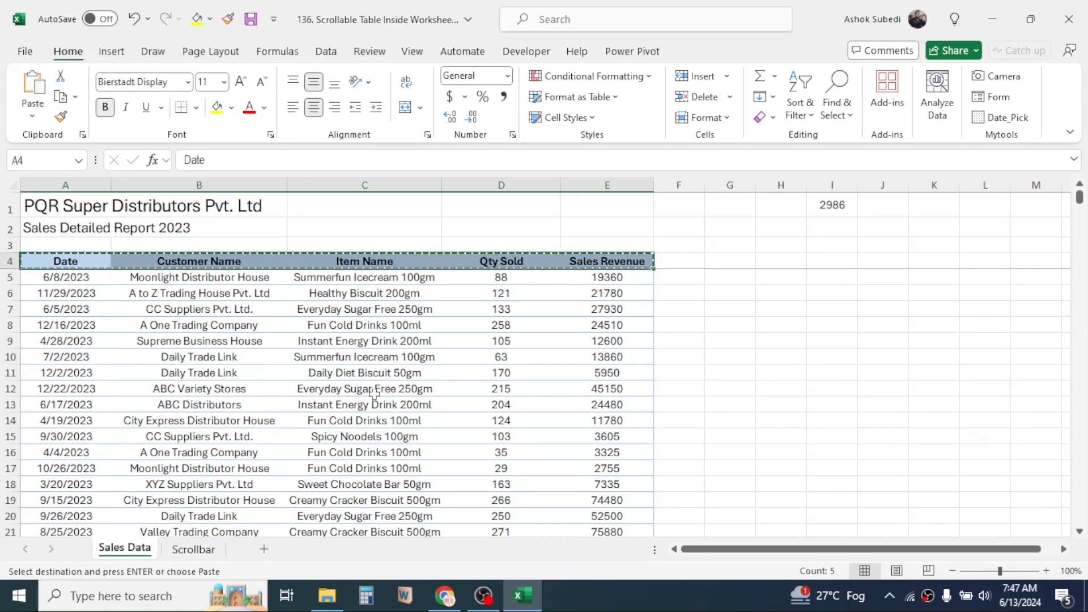
left_click(193, 549)
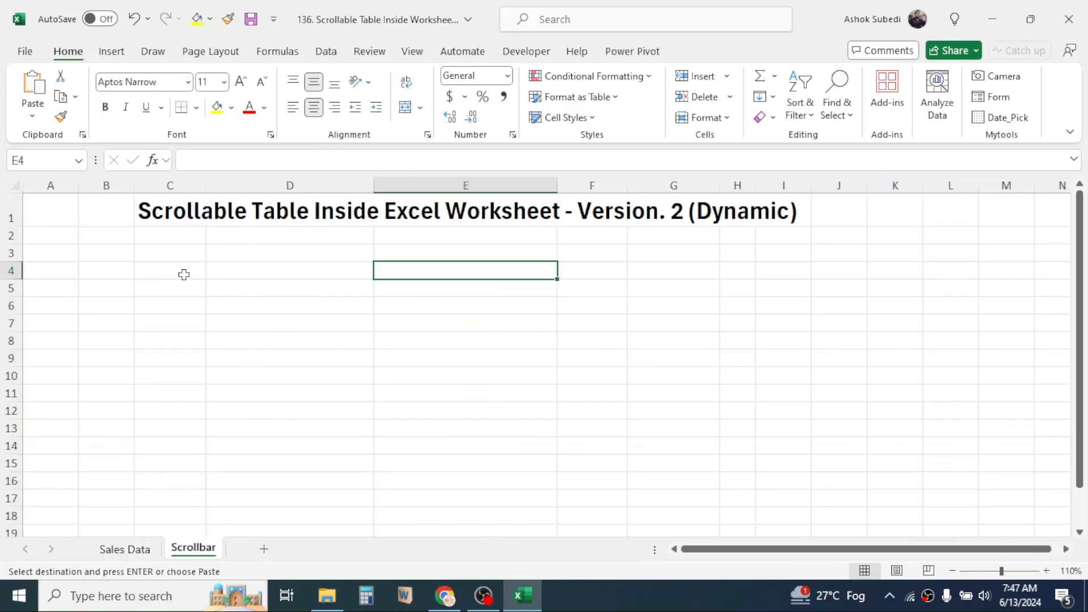
left_click(164, 271)
key("ctrl+v")
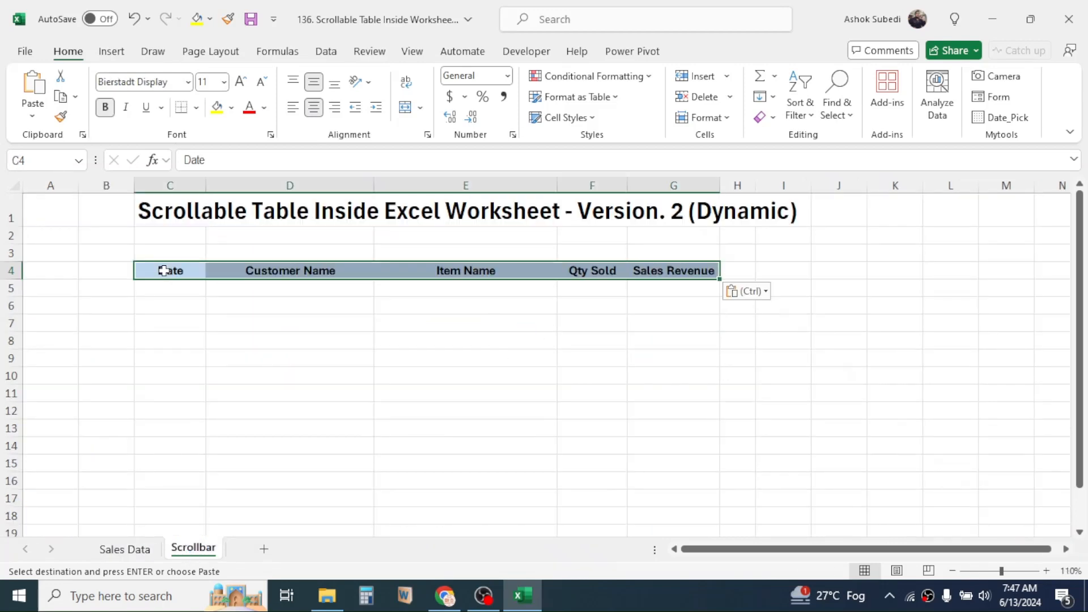
Apply all borders to the table, including the header row and the ten blank rows down to row 14.
left_click(217, 303)
left_click(191, 294)
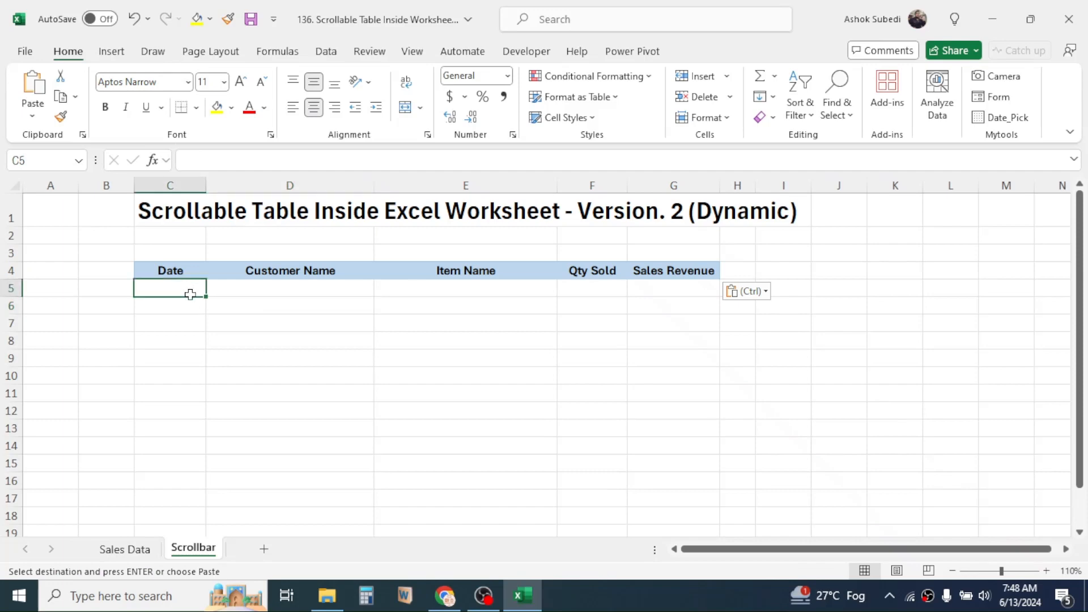
left_click_drag(191, 294, 660, 448)
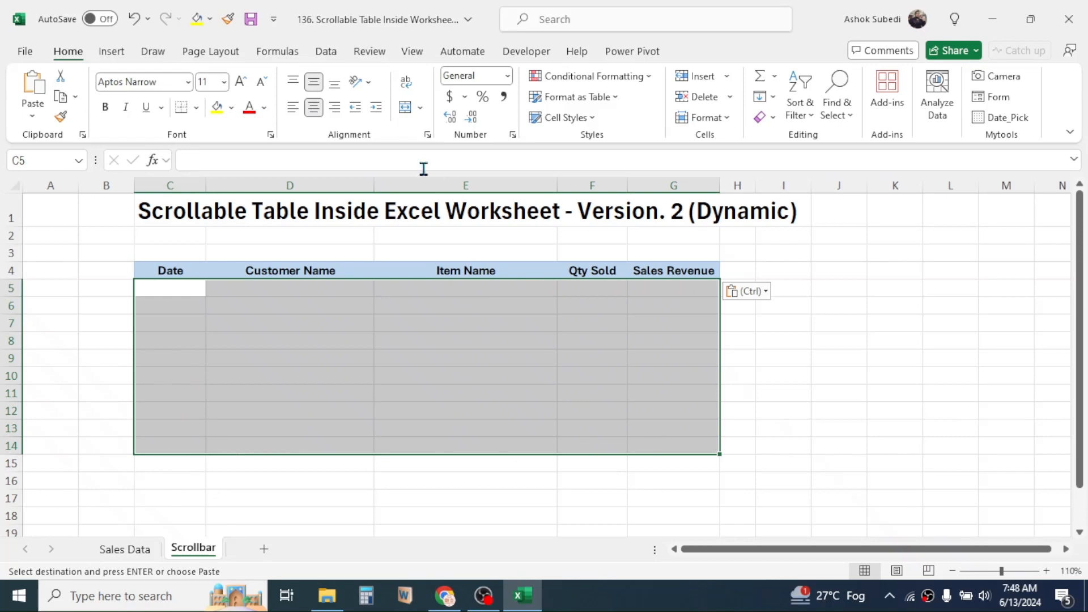
left_click(196, 107)
left_click(192, 269)
left_click(433, 368)
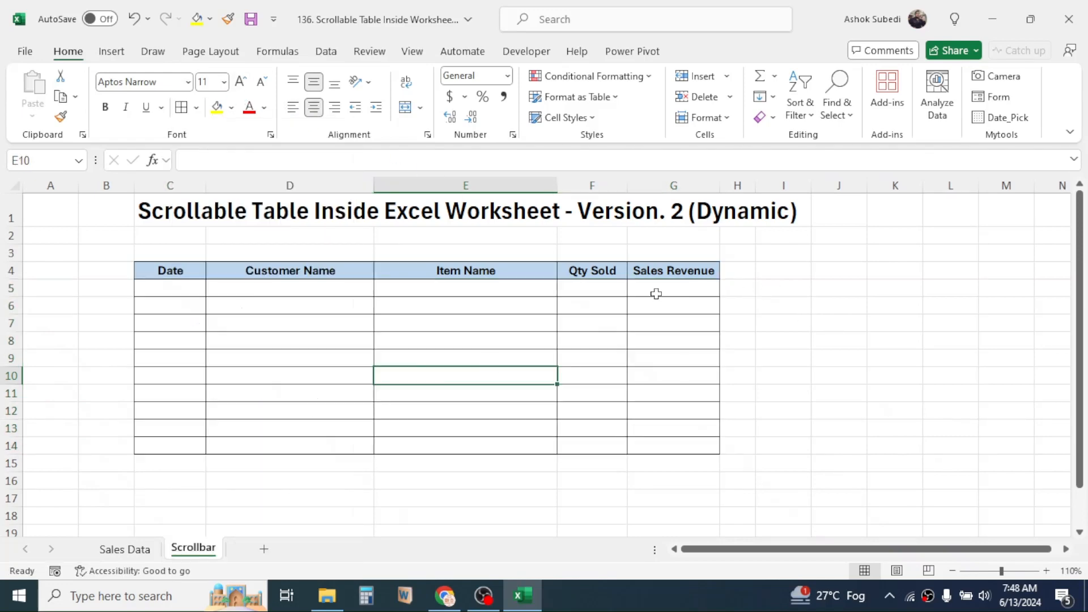
Merge and center cells H4:H14 beside the table.
left_click_drag(738, 269, 731, 445)
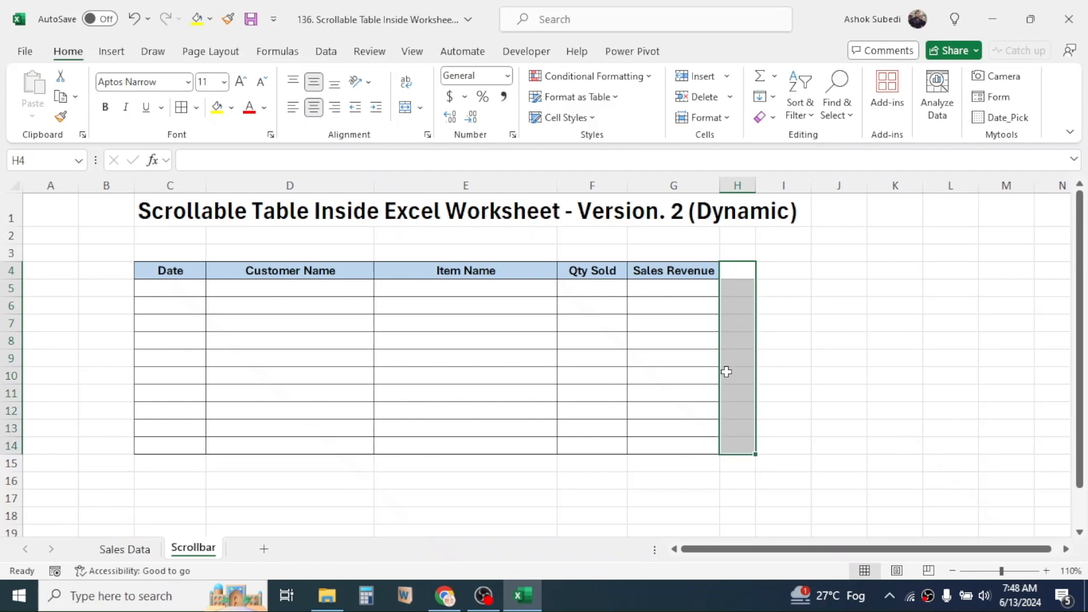
left_click(408, 112)
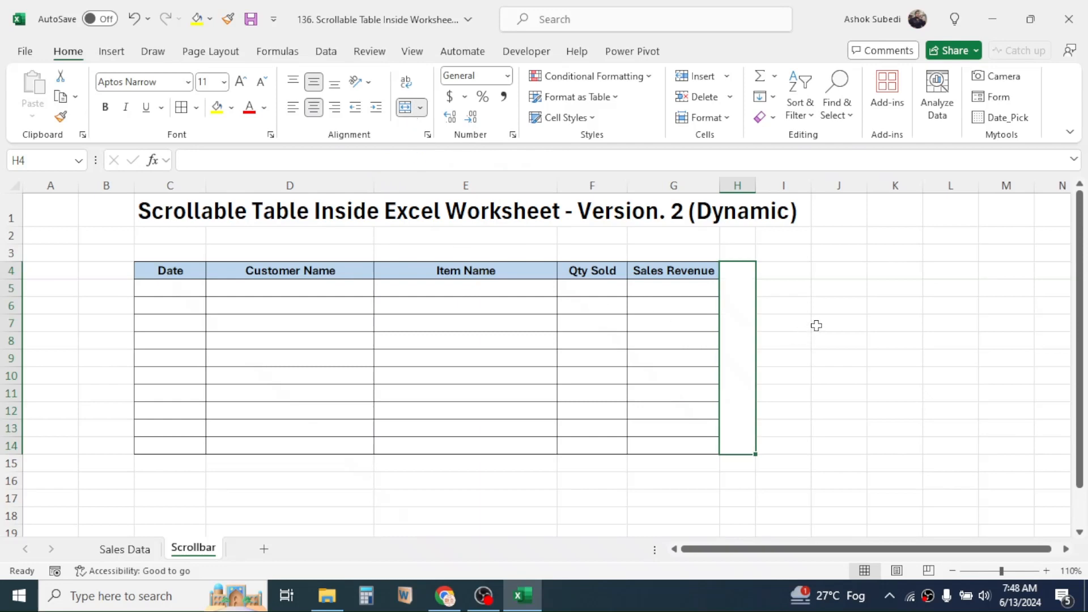
left_click(736, 286)
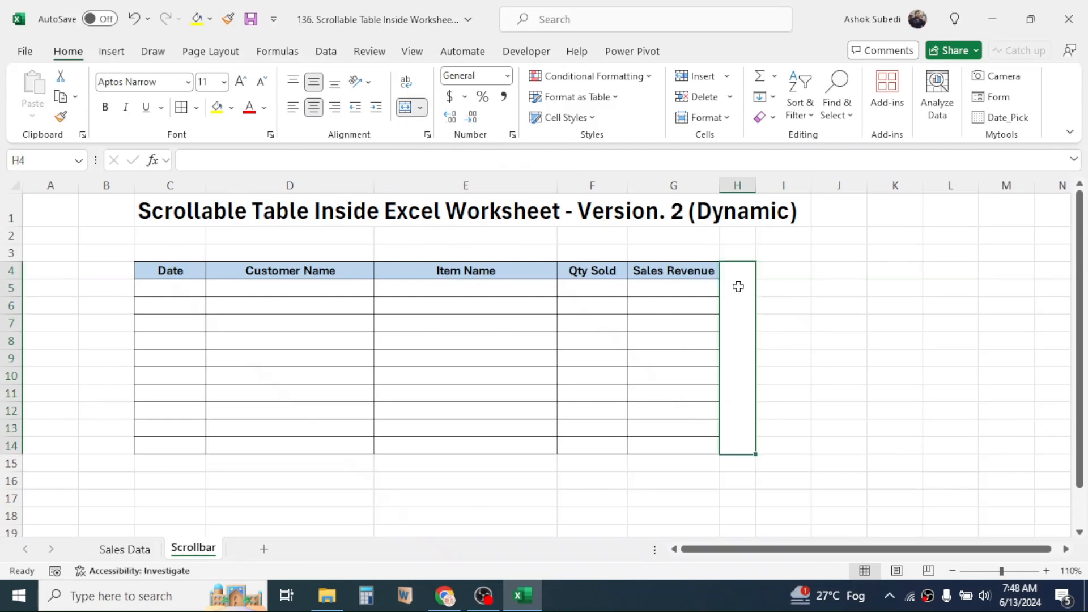
Insert a vertical scroll bar form control and fit it inside the merged cell H4:H14.
left_click(542, 52)
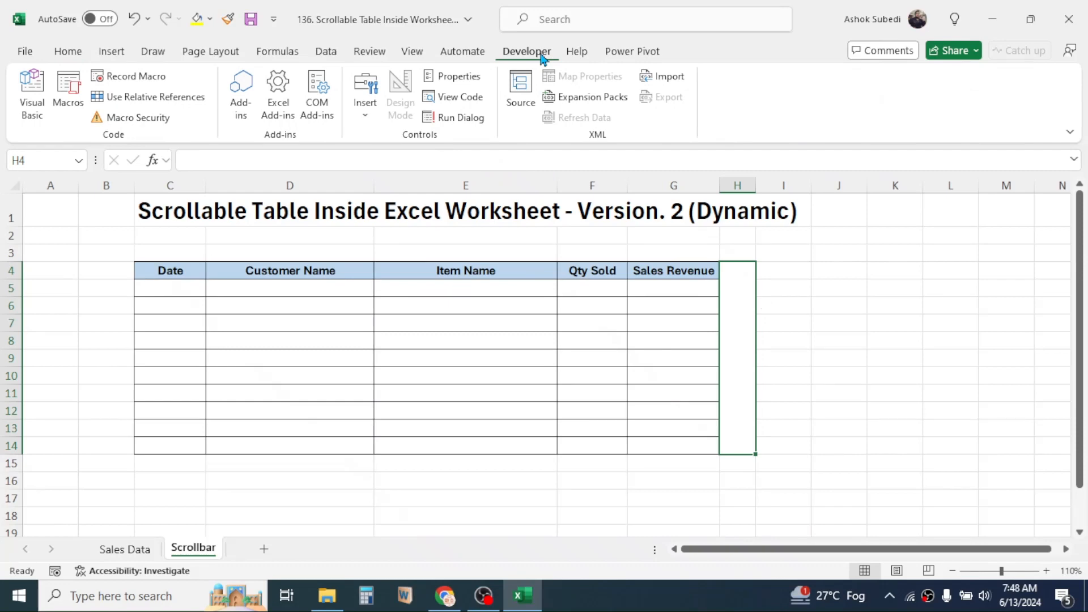
left_click(357, 116)
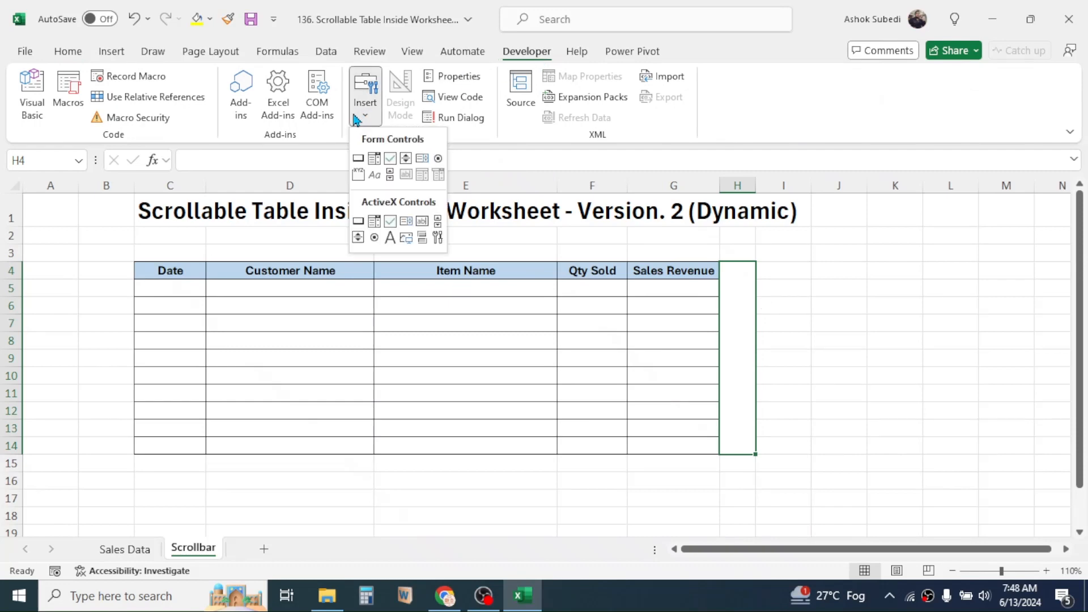
left_click(390, 175)
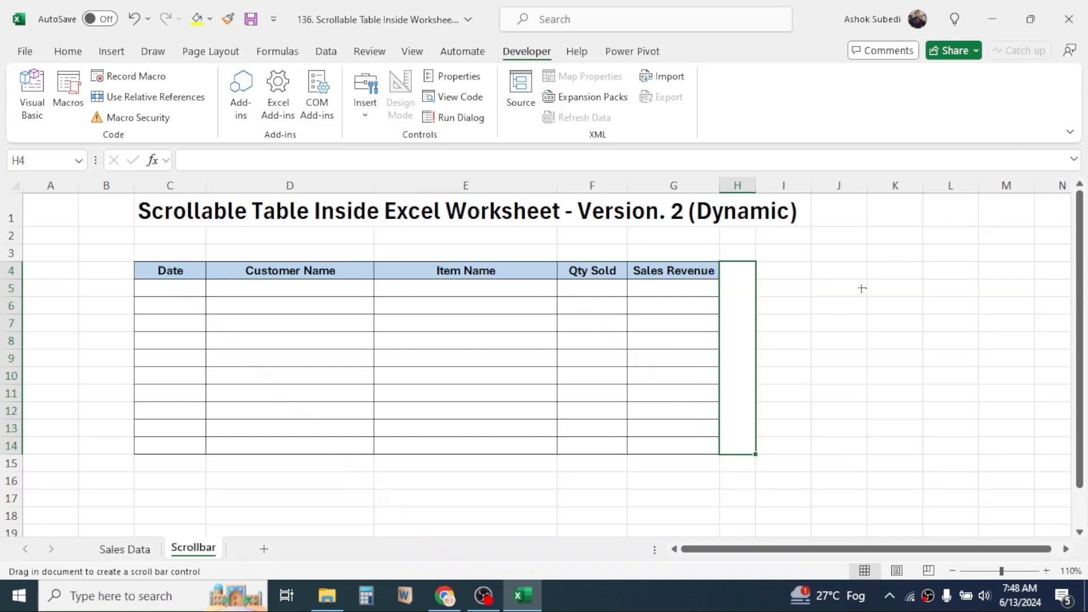
left_click_drag(789, 266, 824, 451)
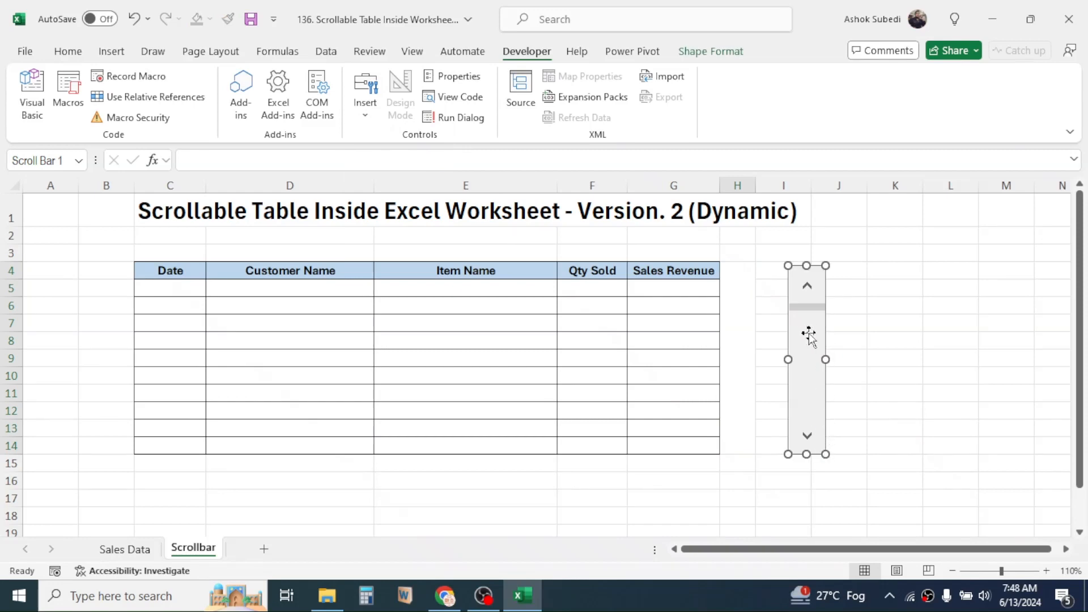
left_click_drag(791, 324, 741, 343)
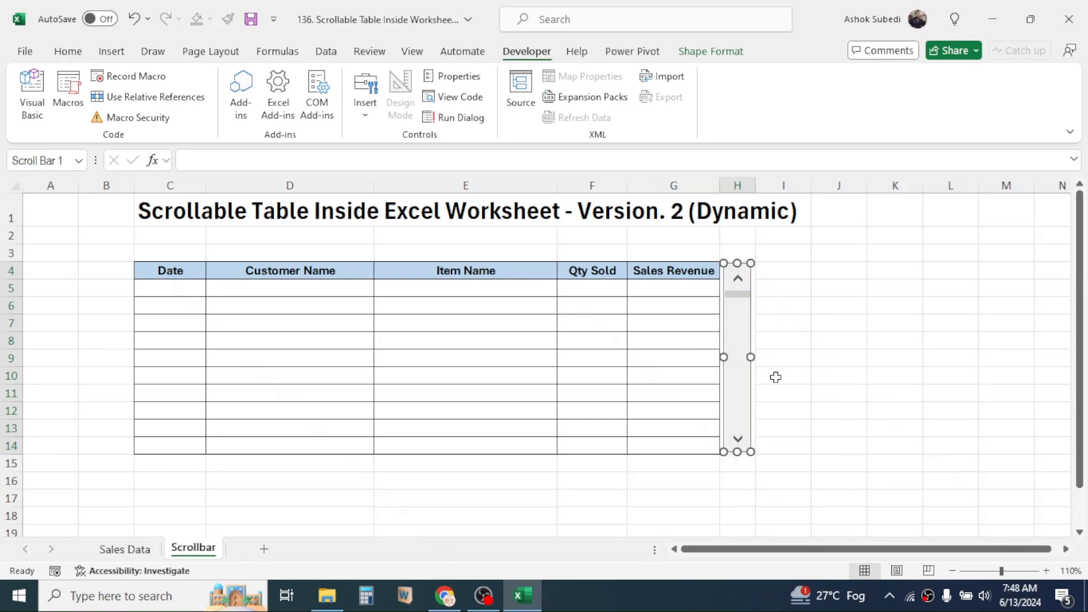
Link the scroll bar control to cell $C$3 in its format settings.
right_click(737, 319)
left_click(797, 470)
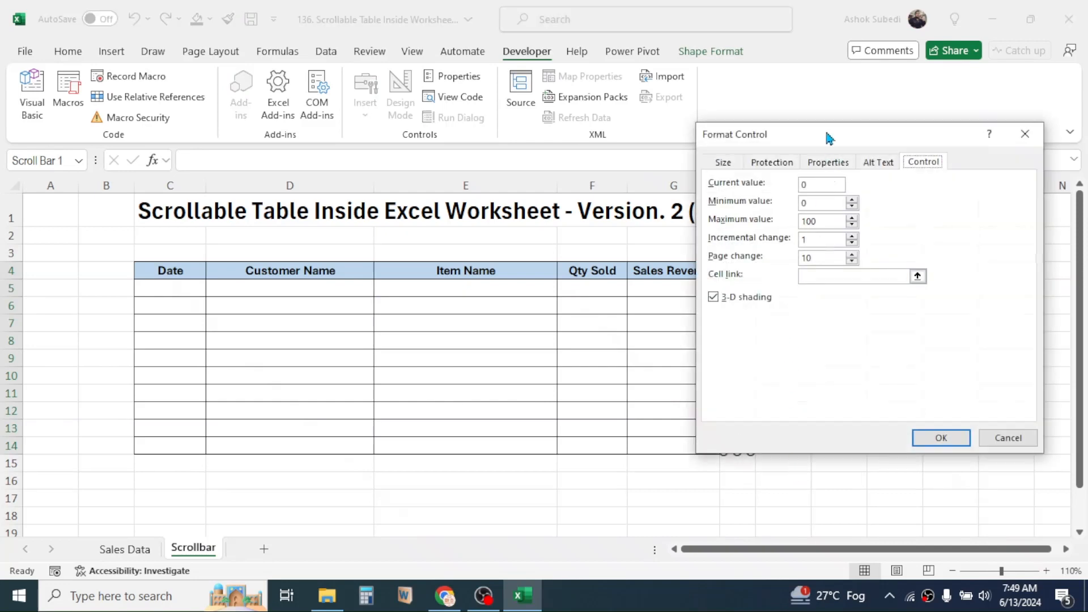
left_click_drag(825, 136, 871, 143)
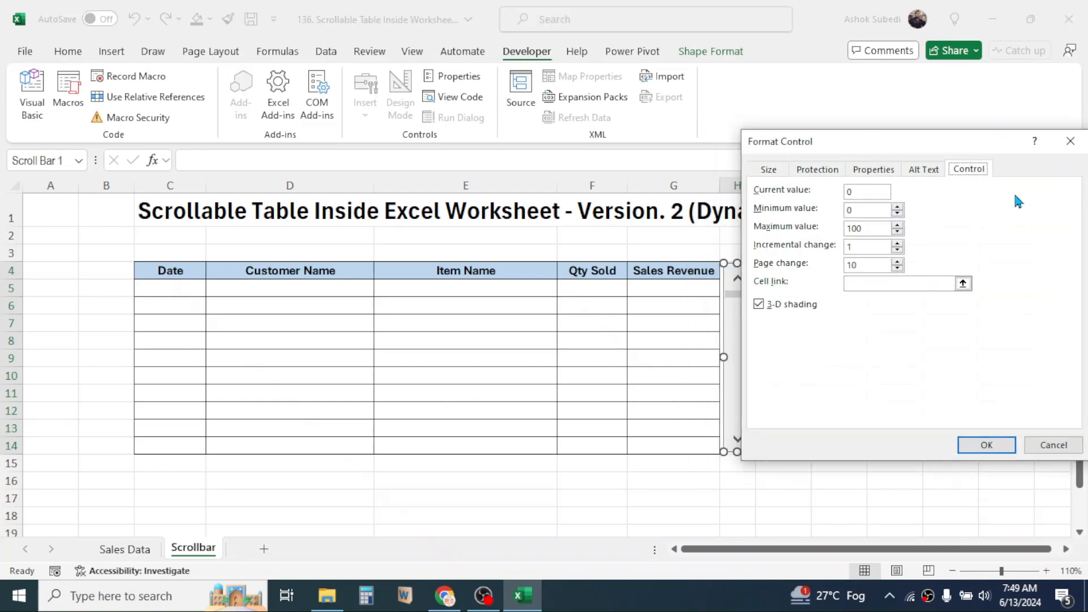
left_click(864, 283)
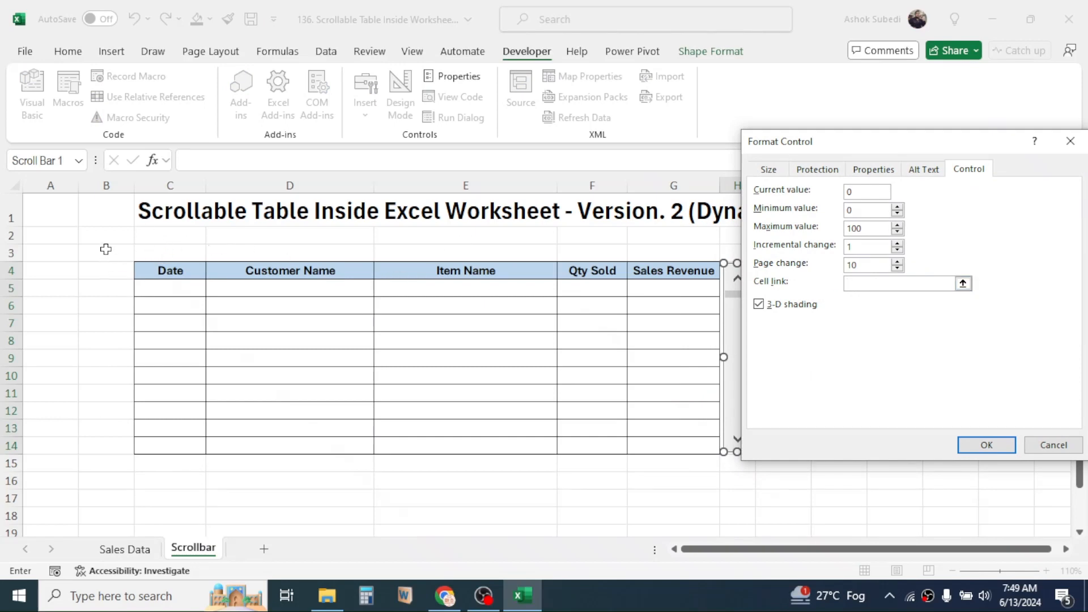
left_click(172, 252)
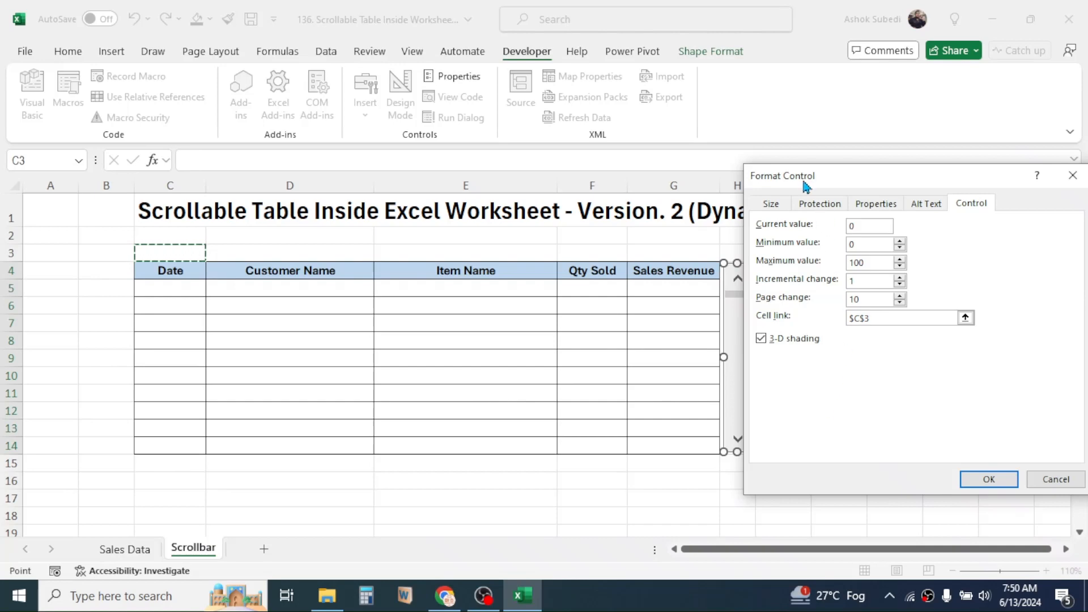
left_click(989, 480)
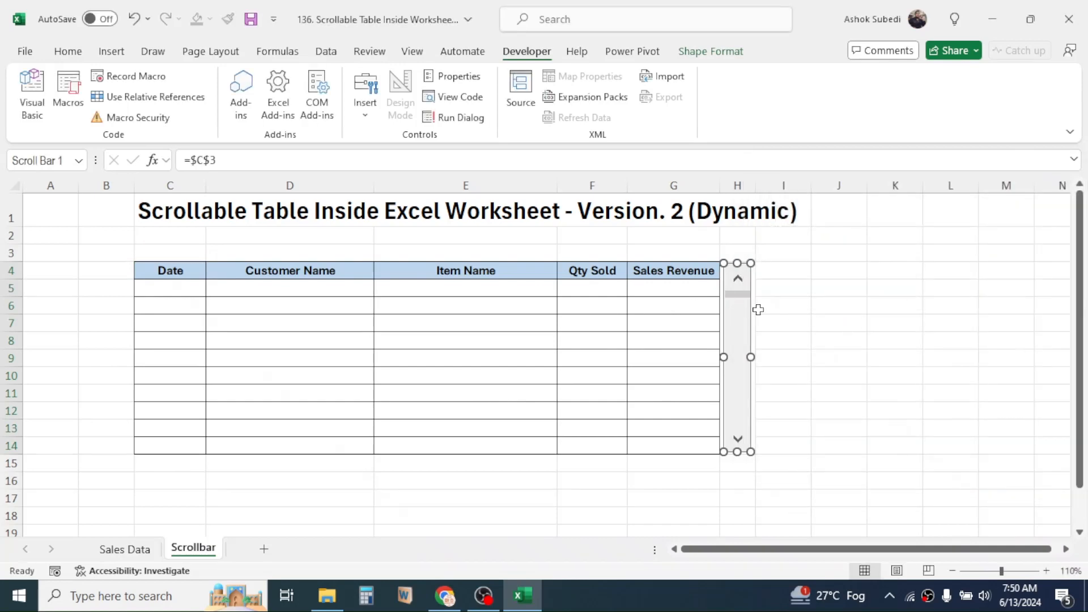
Test the scroll bar's cell link by scrolling it down and back to its start position.
left_click(835, 305)
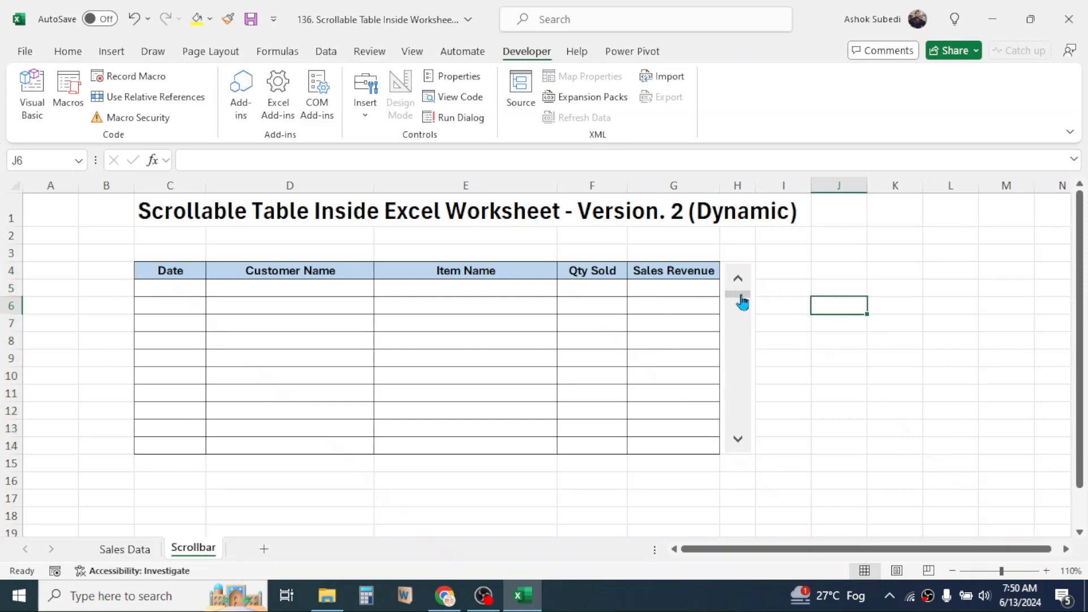
left_click_drag(743, 301, 739, 336)
left_click_drag(741, 340, 748, 287)
Start an OFFSET formula in cell C5 of the Scrollbar sheet with 'Sales Data'!A5 as its reference.
left_click(173, 287)
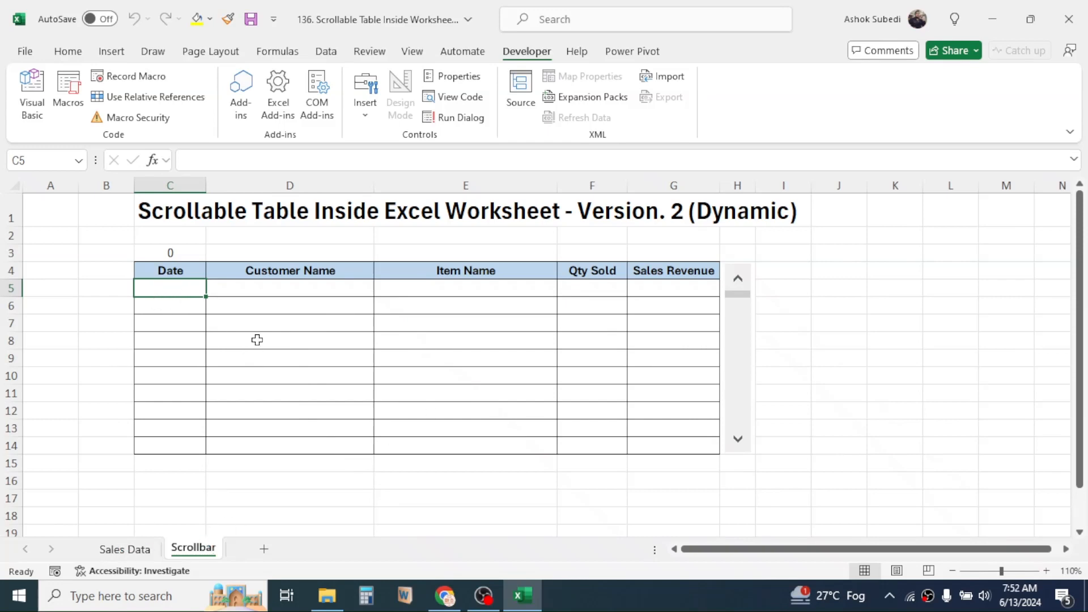
type("=O")
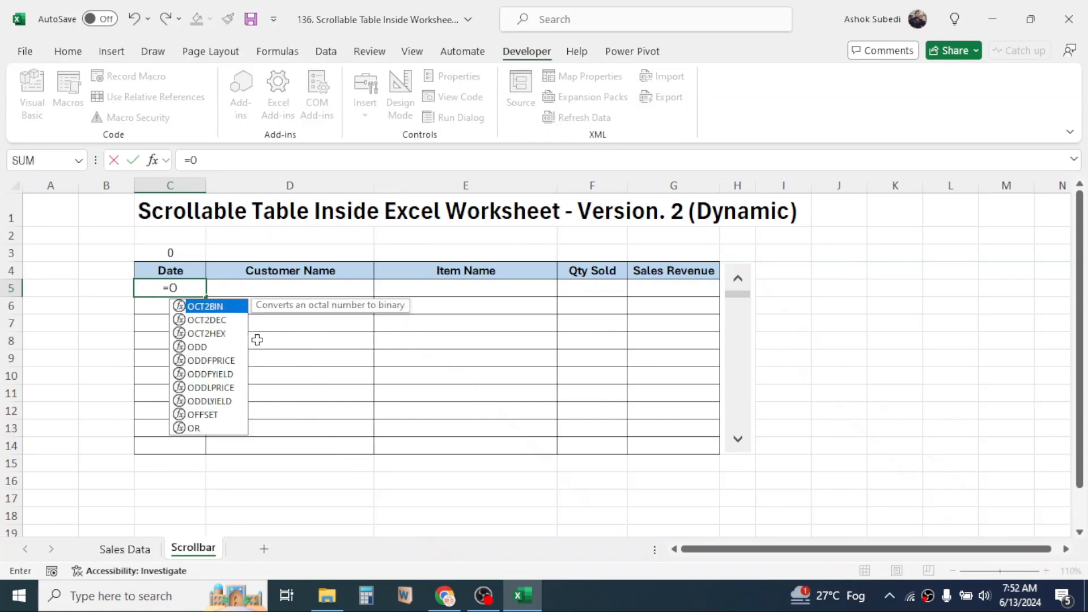
type("FFSET(")
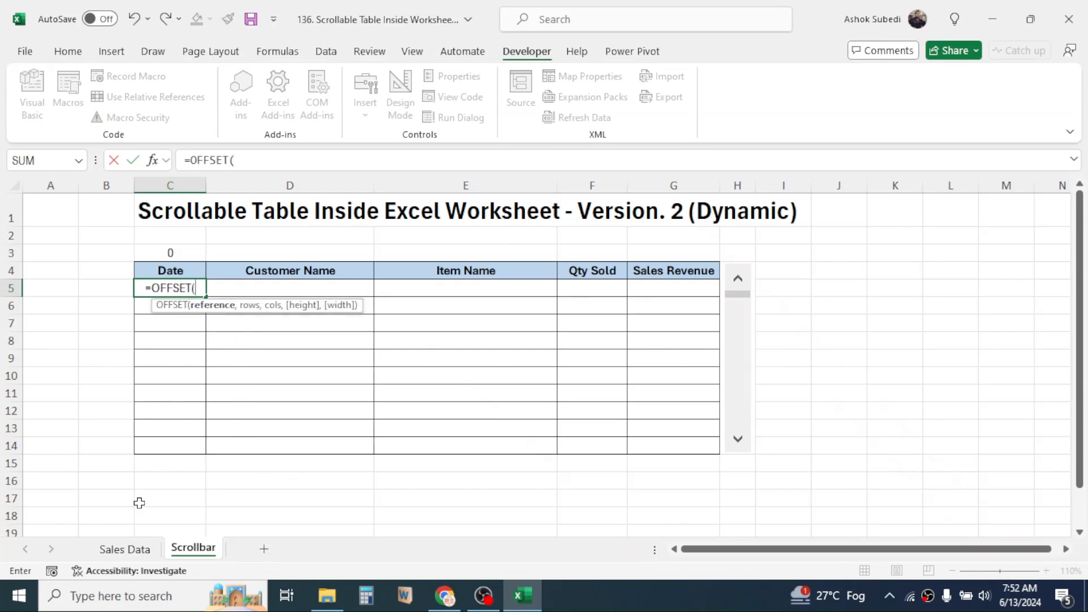
left_click(134, 553)
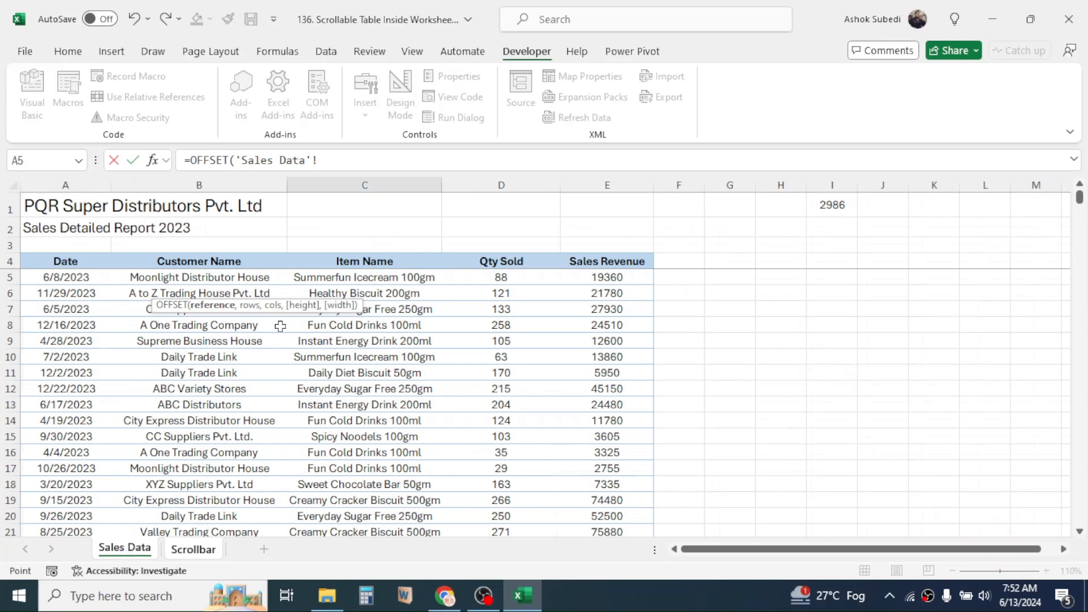
left_click(61, 277)
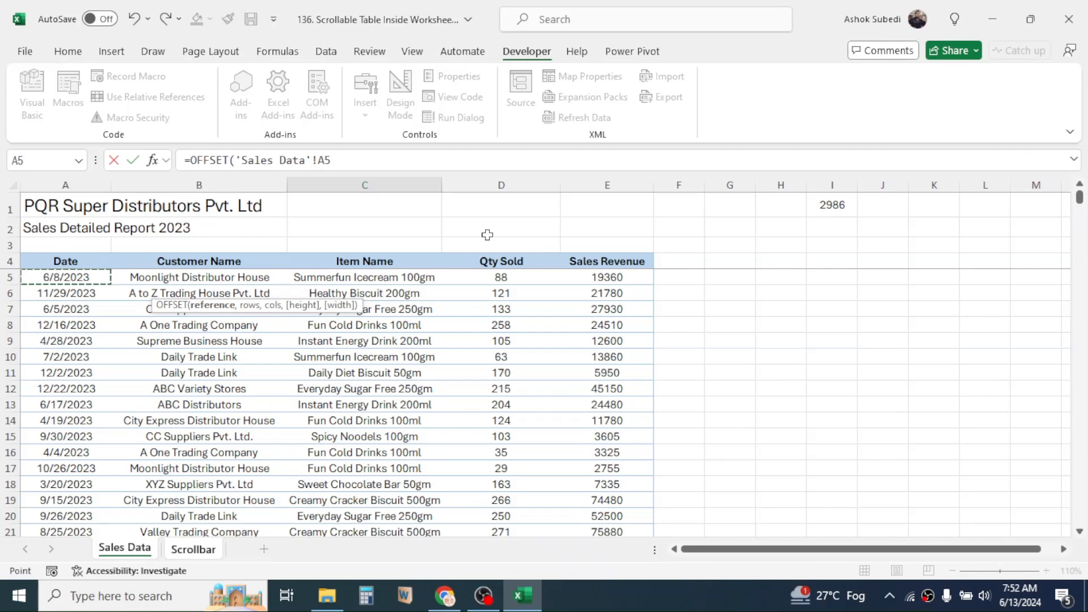
type(",")
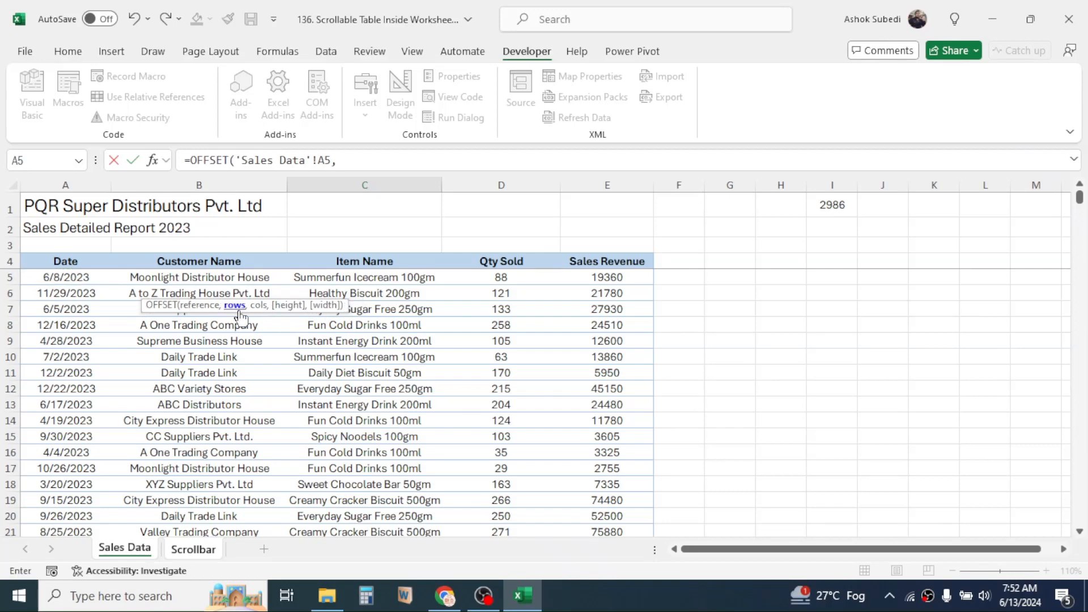
Complete the OFFSET formula with the absolute reference Scrollbar!$C$3 for rows, 0 for columns, height 1 and width 1.
left_click(194, 550)
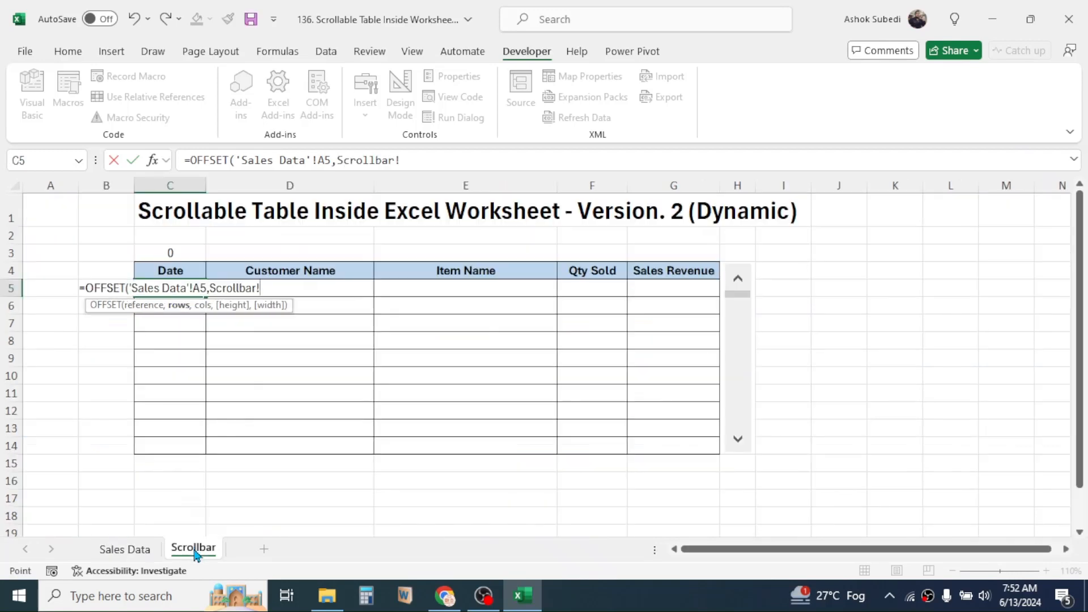
left_click(176, 253)
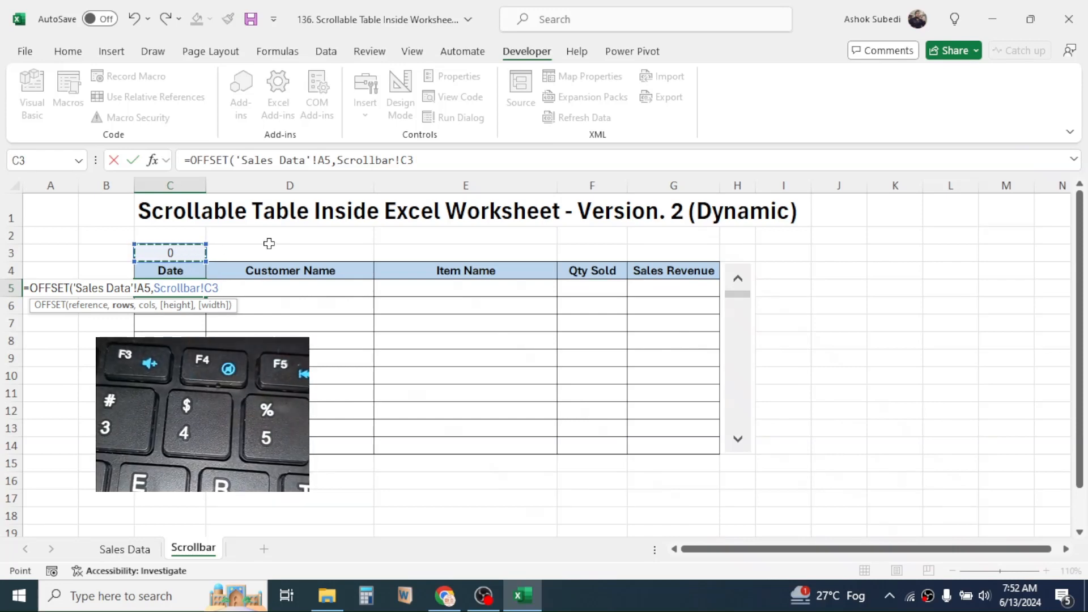
key("F4")
type(",")
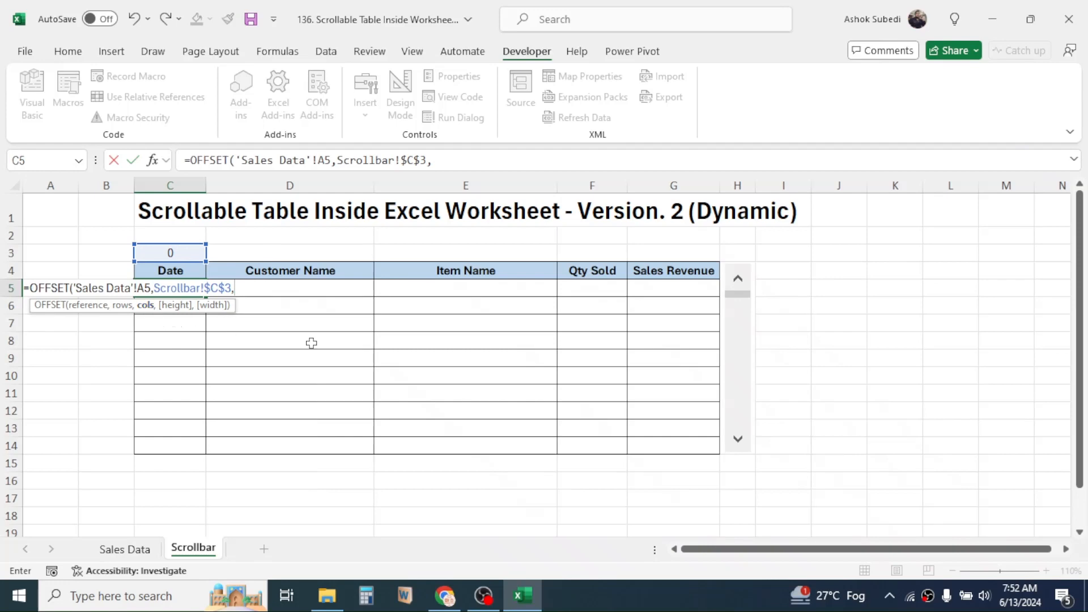
type("0,")
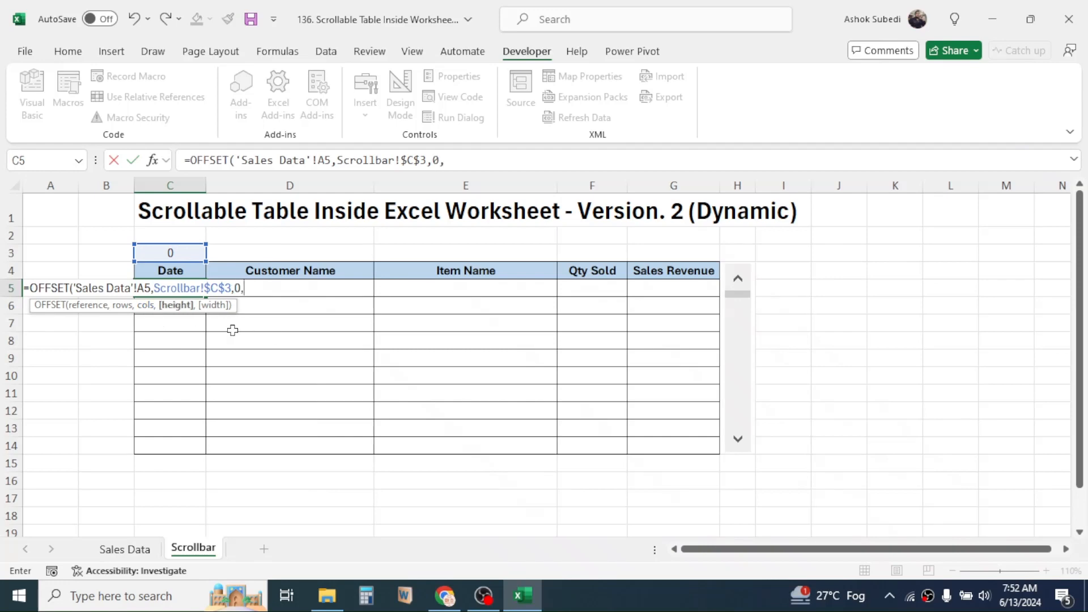
type("1,1")
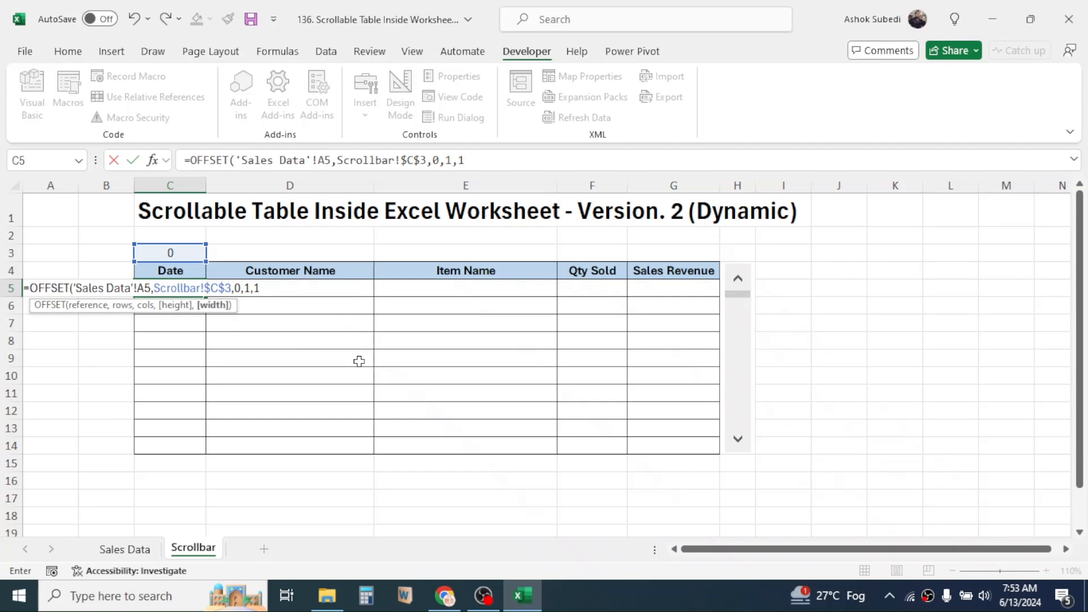
type(")")
key("Return")
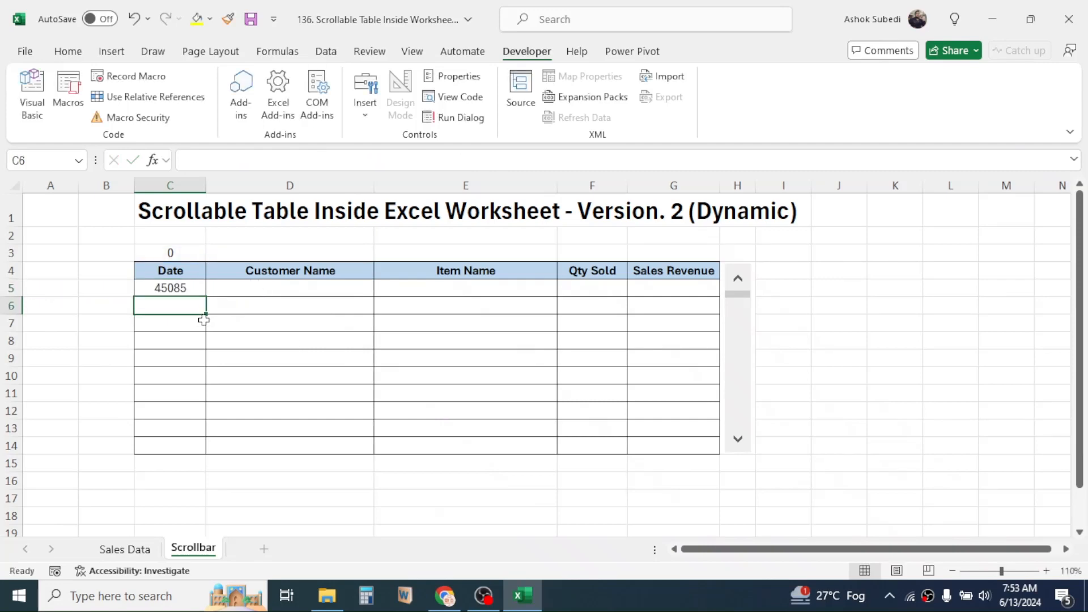
Fill the OFFSET formula from C5 across the whole table body, C5:G14.
left_click(195, 291)
left_click_drag(206, 296, 701, 448)
left_click(457, 360)
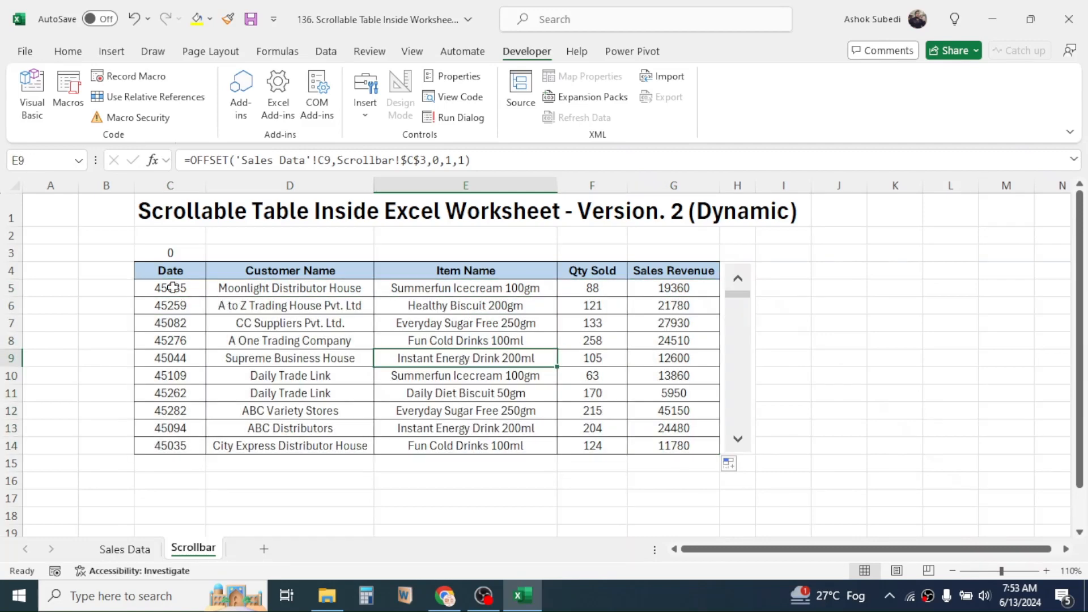
Format the Date column cells C5:C14 as Short Date.
left_click_drag(172, 287, 173, 449)
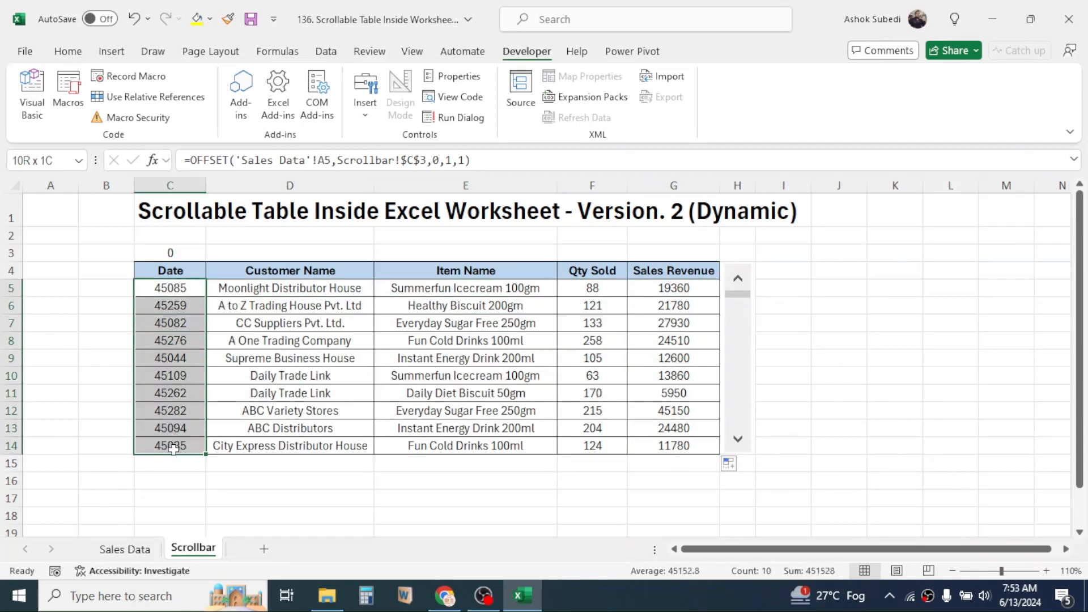
left_click(68, 51)
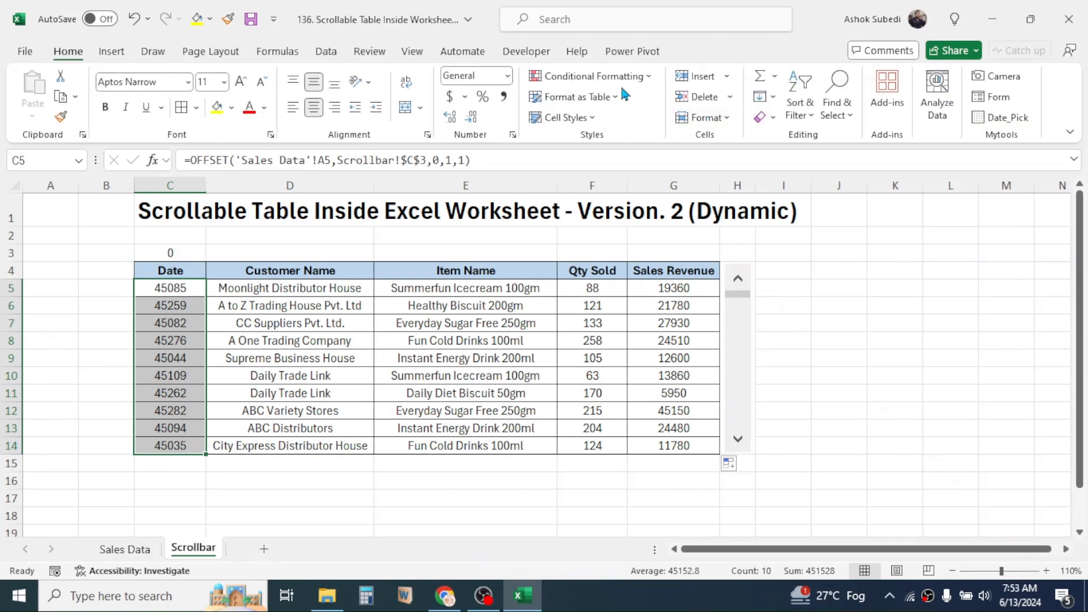
left_click(507, 76)
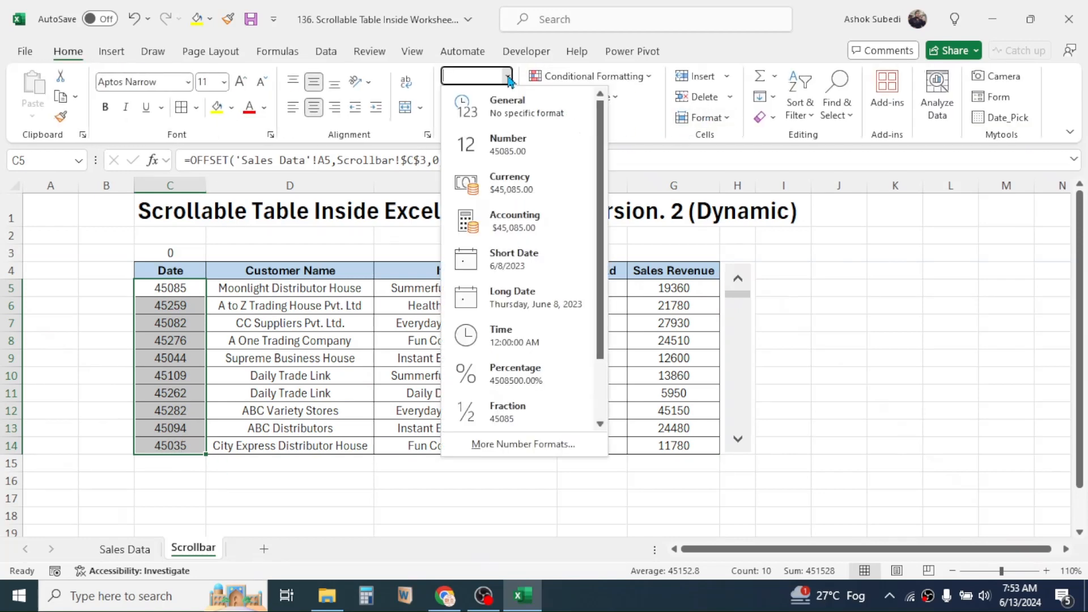
left_click(509, 265)
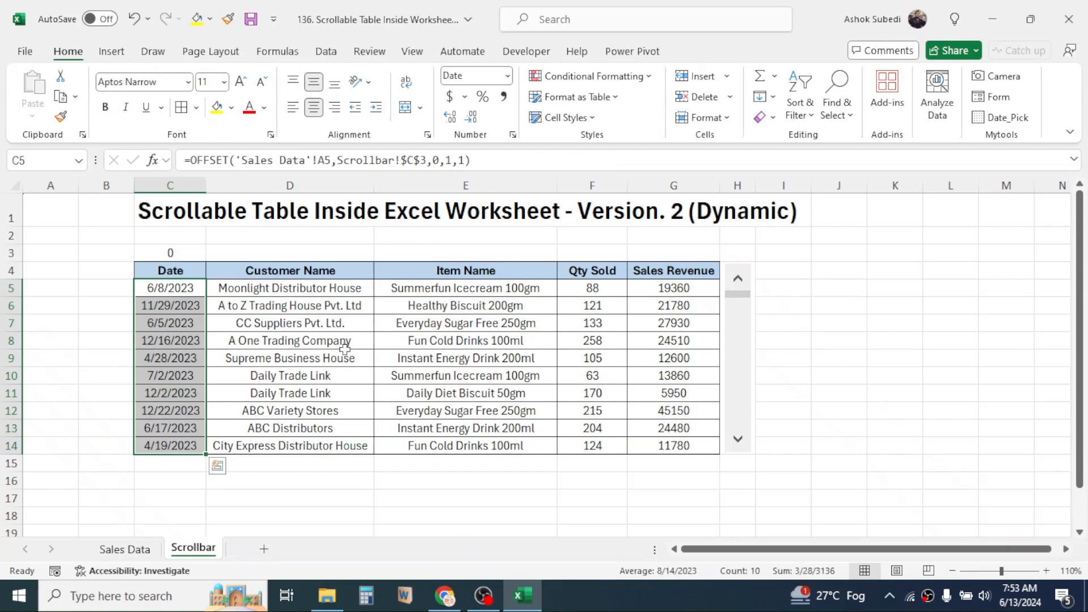
left_click(340, 324)
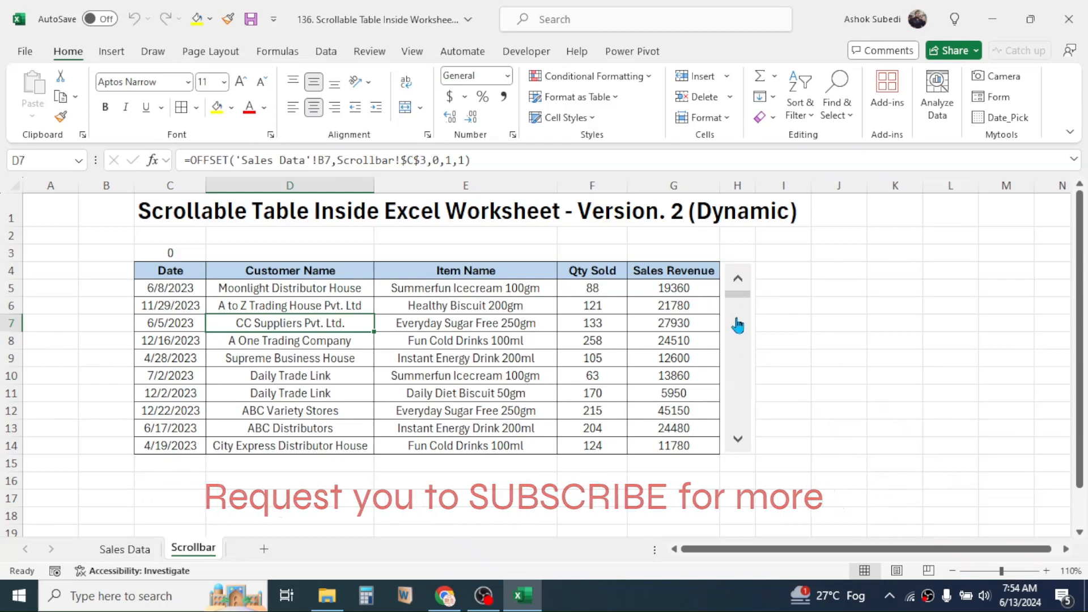
Open the Visual Basic editor and insert a new module in the workbook's project.
left_click(526, 51)
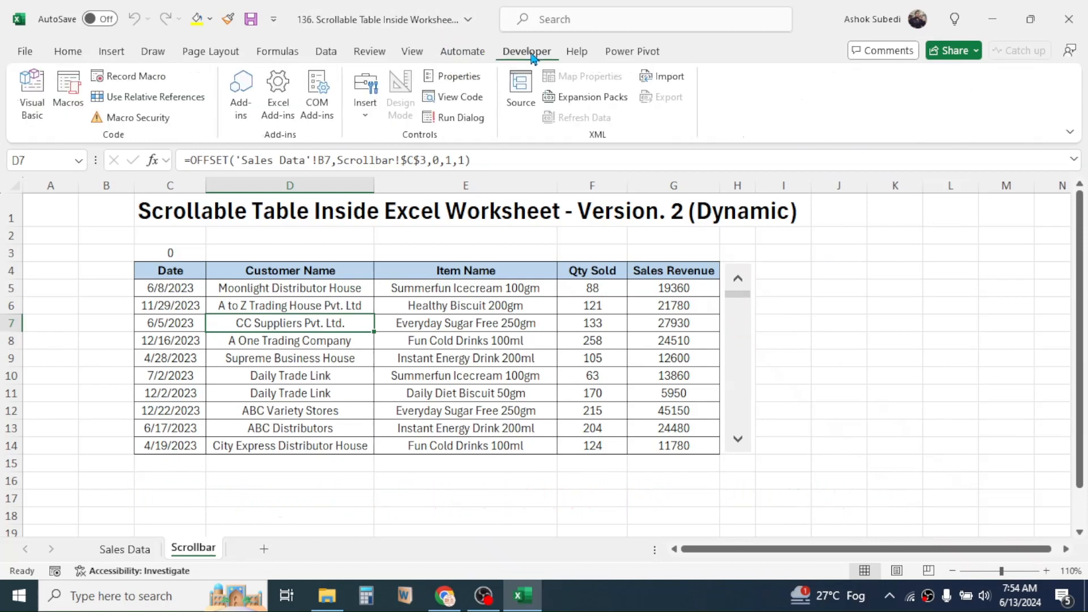
left_click(35, 106)
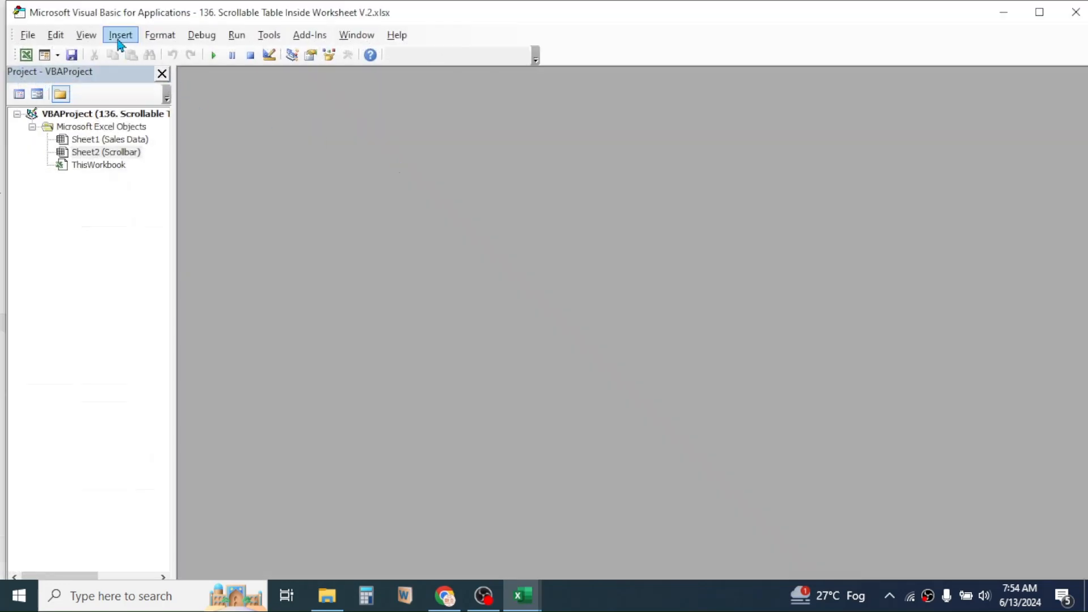
left_click(120, 37)
left_click(143, 88)
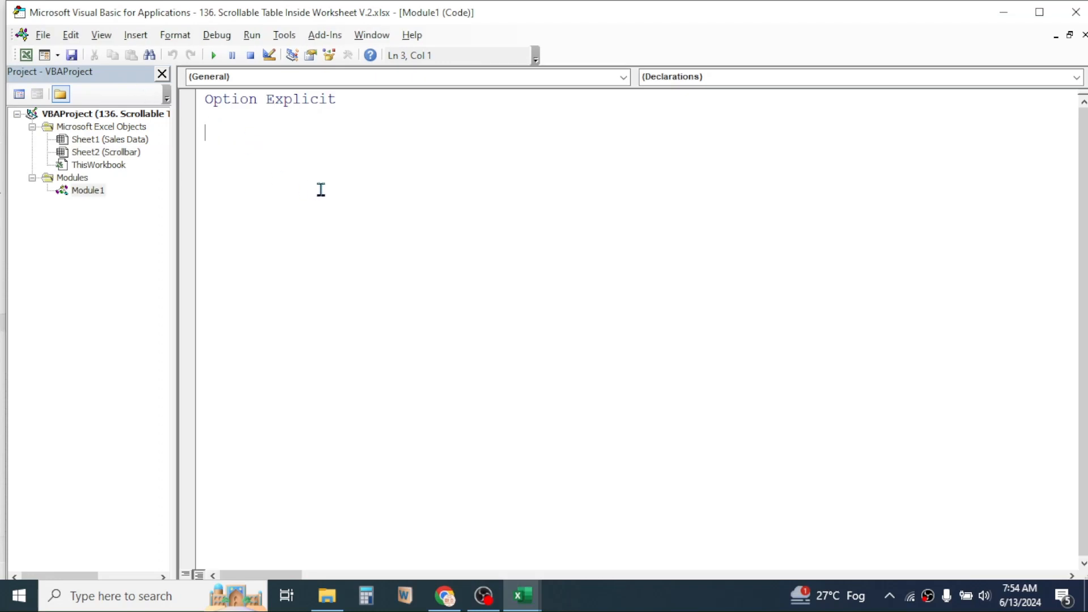
Create a Sub named scrollbarvalues in the module and declare the variable maxvalue As Integer inside it.
type("Sub scrollbar")
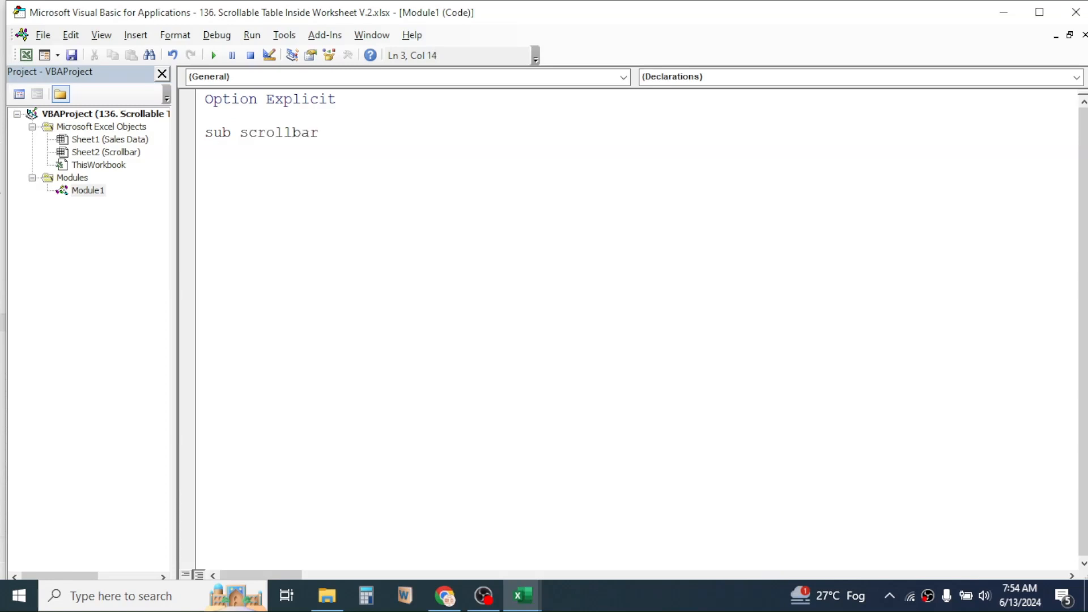
type("valu")
key("Return")
key("Return")
key("Return")
key("Return")
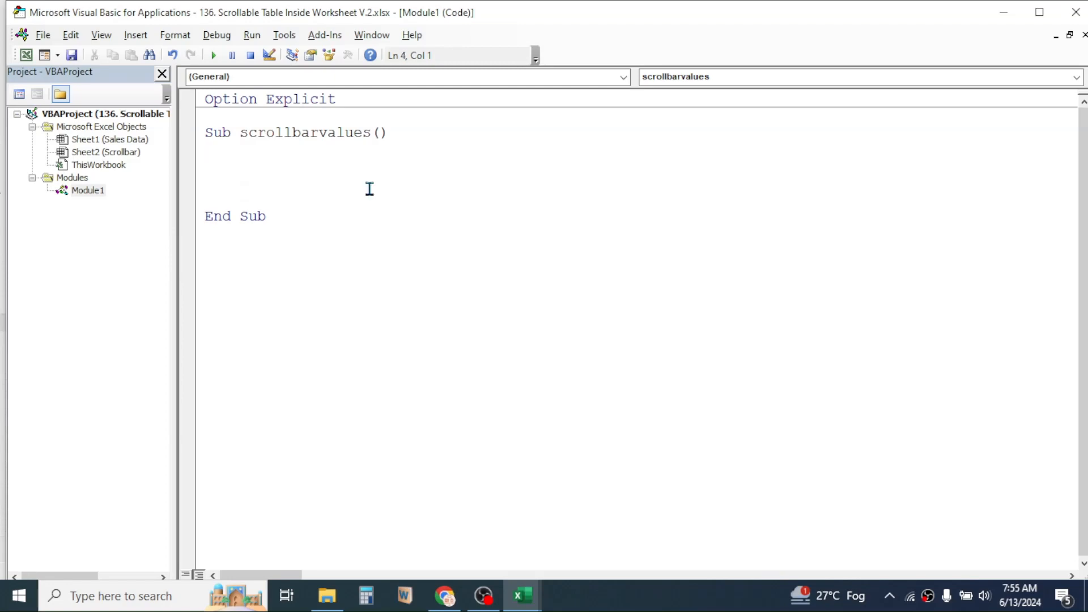
key("Return")
type("Dim maxvalue as integer")
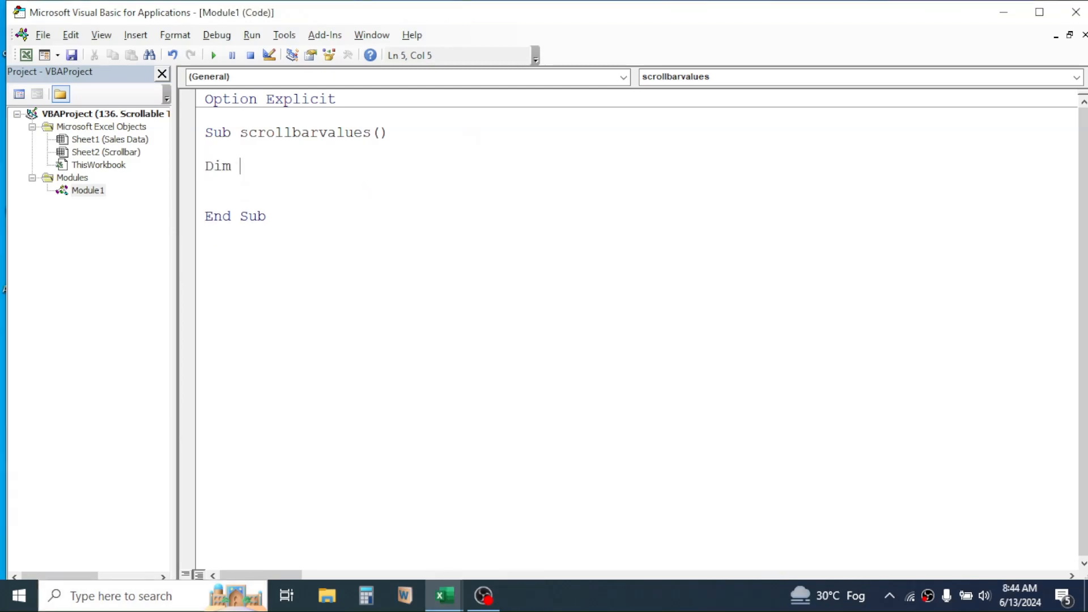
key("Return")
Add a line assigning Sheet1.Range("H1").Value to maxvalue, checking the record count cell's reference on the Sales Data sheet.
type("maxval")
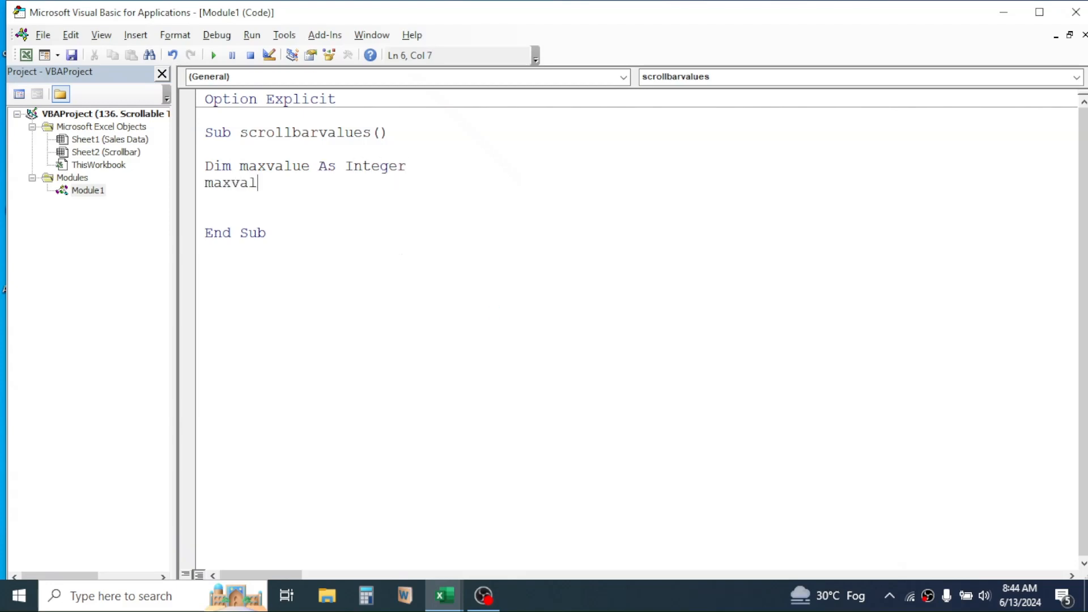
type("ue=sheet1.range(")
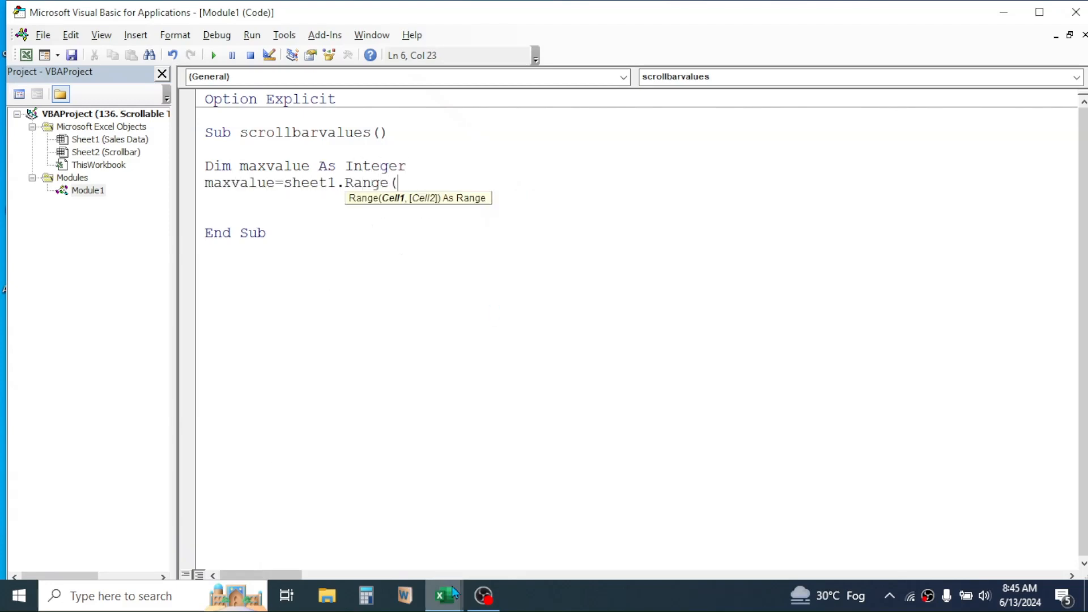
left_click(444, 596)
left_click(125, 549)
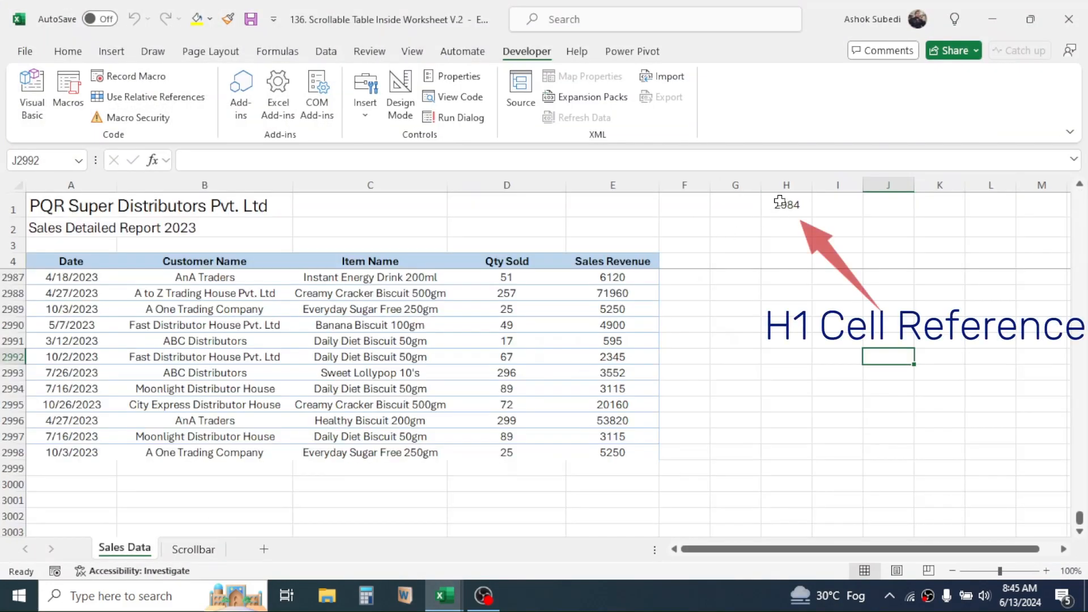
mouse_move(441, 600)
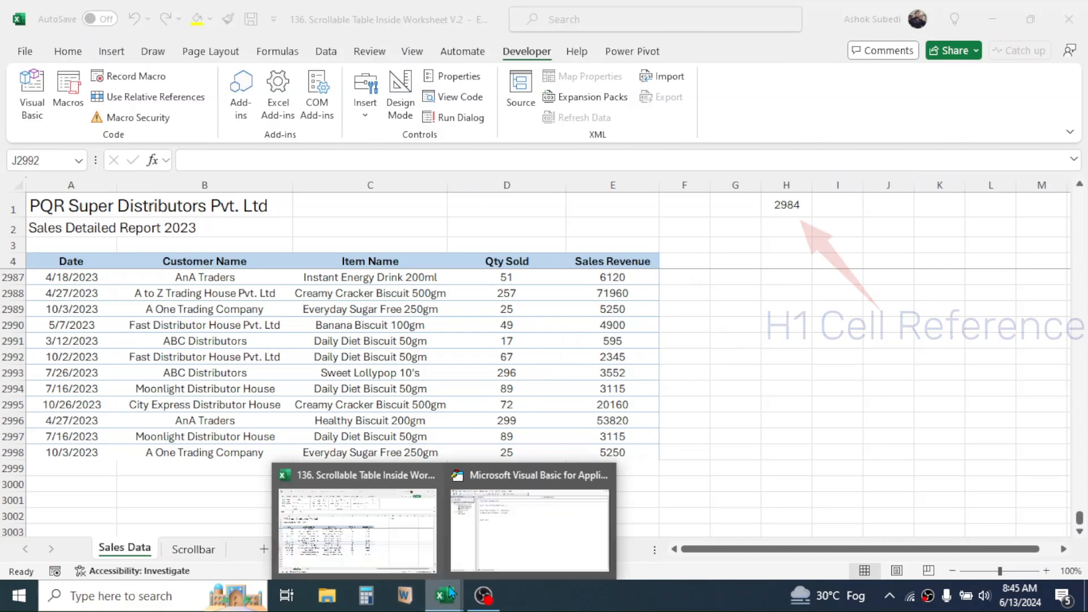
left_click(513, 524)
type("\"H1\")")
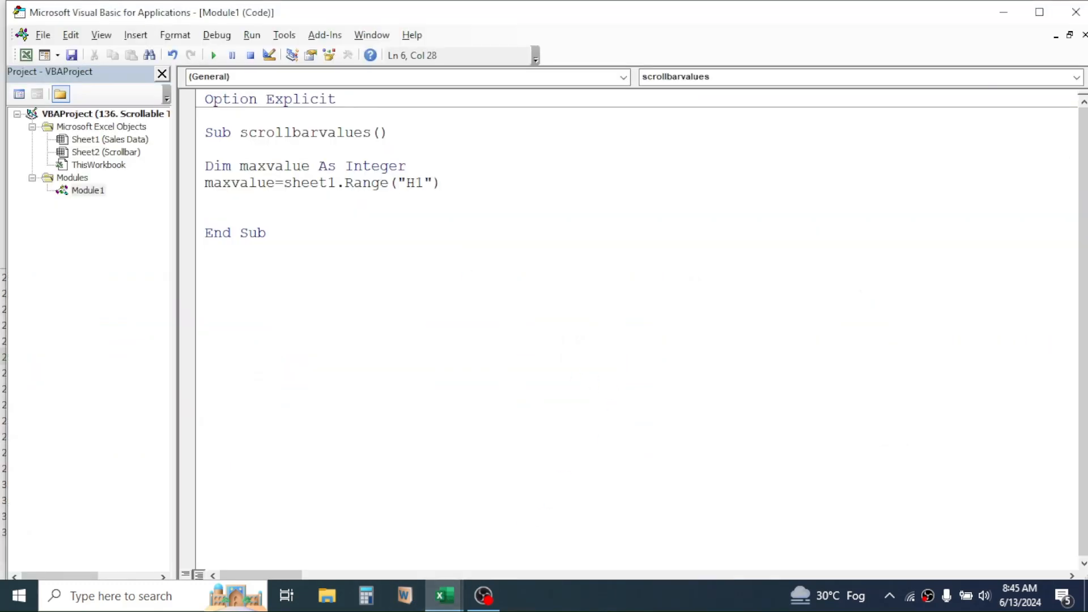
type(".Value")
key("Return")
Add a line setting the scroll bar's maximum from the variable: activesheet.shapes("Scroll Bar 1").controlformat.max=maxvalue.
type("activesheet.shape")
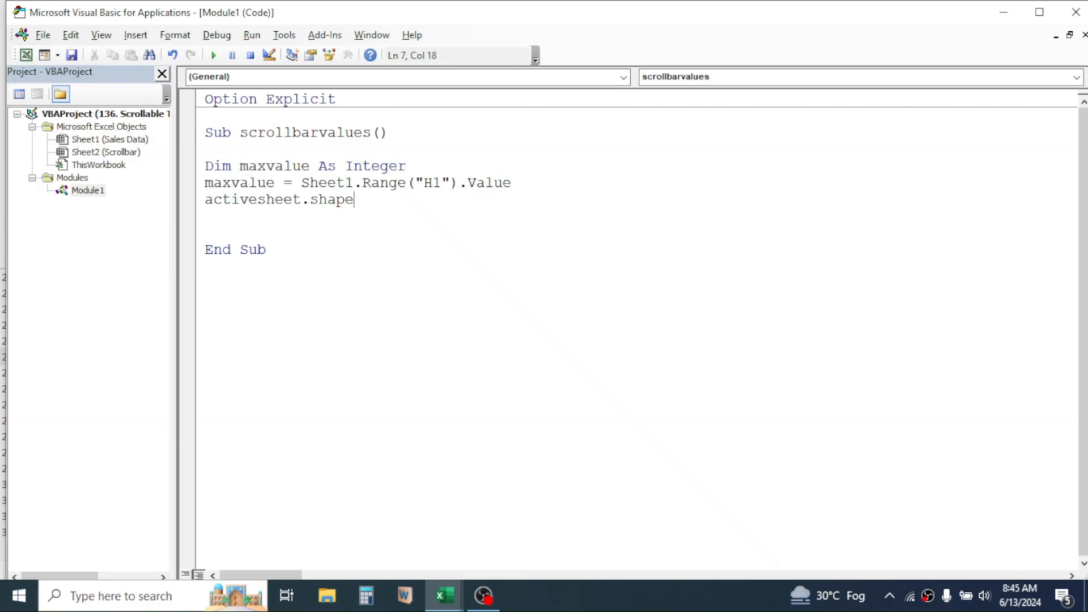
type("s(\"Scroll Bar 1\").")
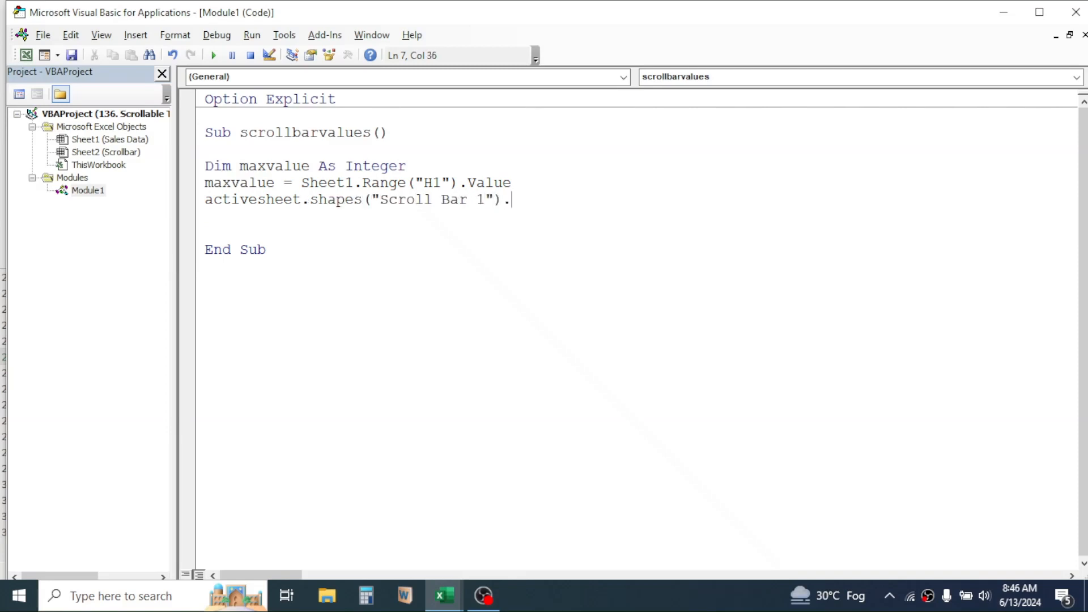
type("controlformat.max=maxvalue")
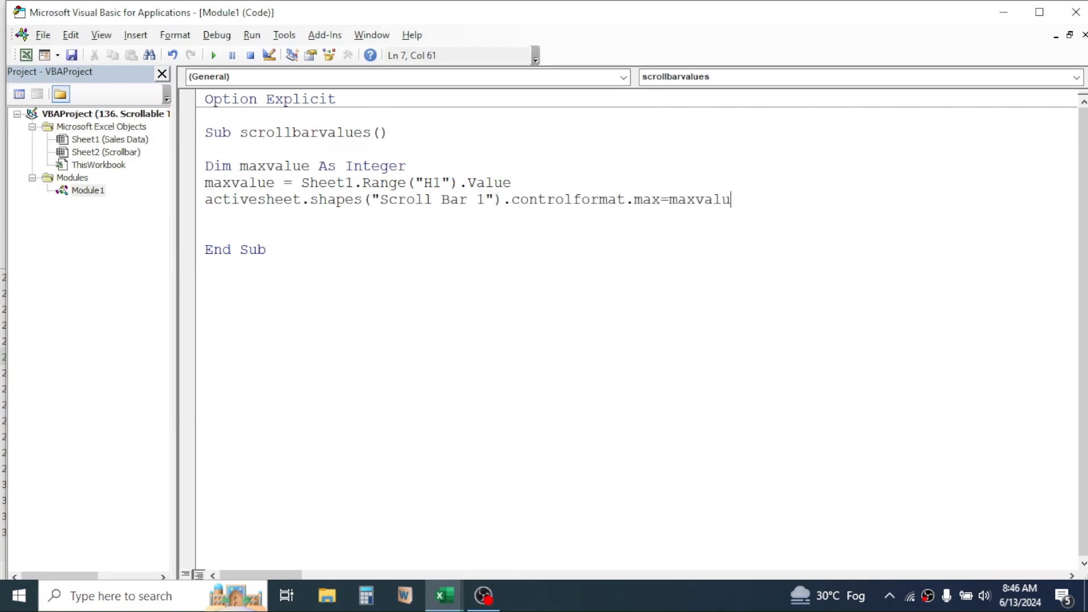
key("Return")
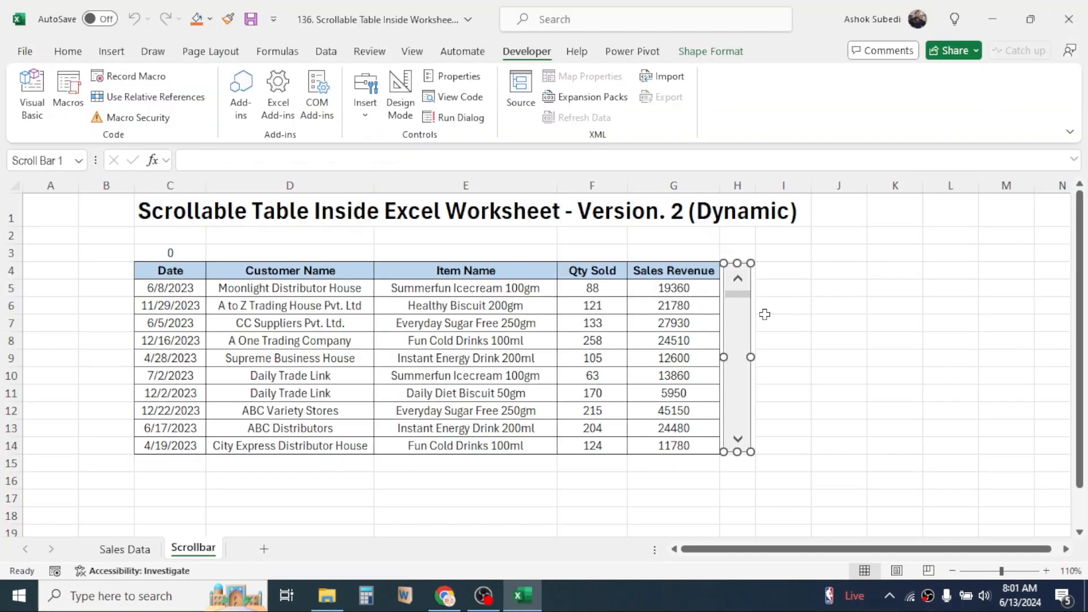
Assign the scrollbarvalues macro to the scroll bar beside the table and deselect the control.
right_click(738, 313)
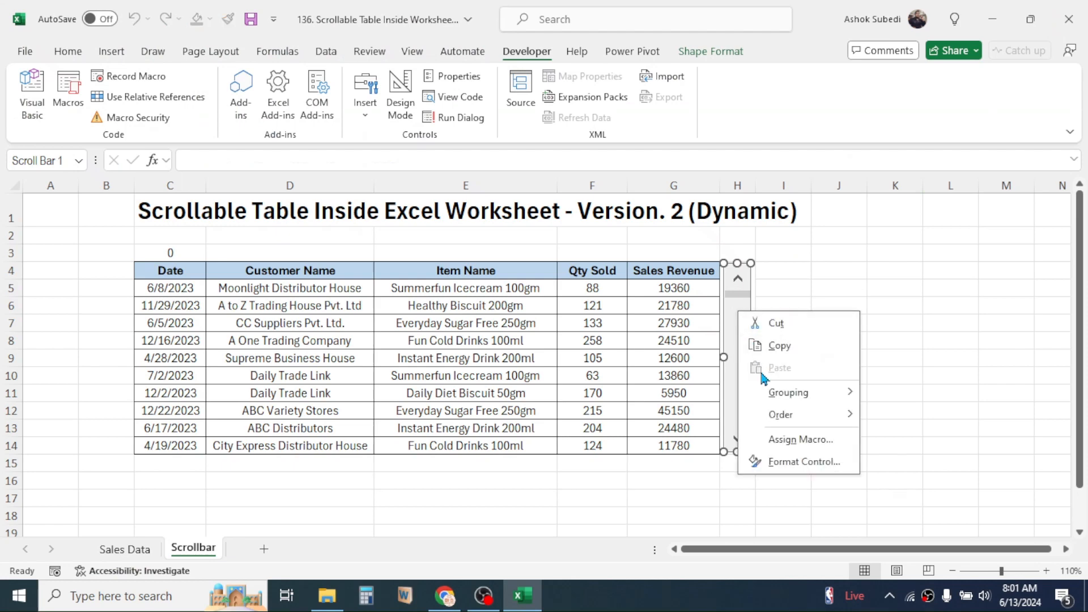
left_click(801, 440)
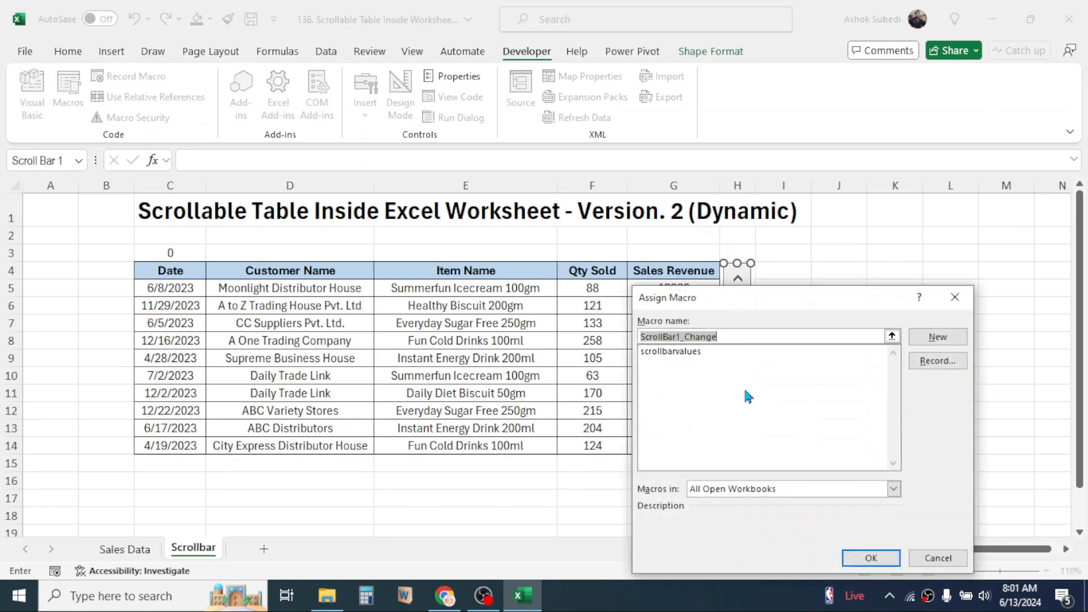
left_click(675, 352)
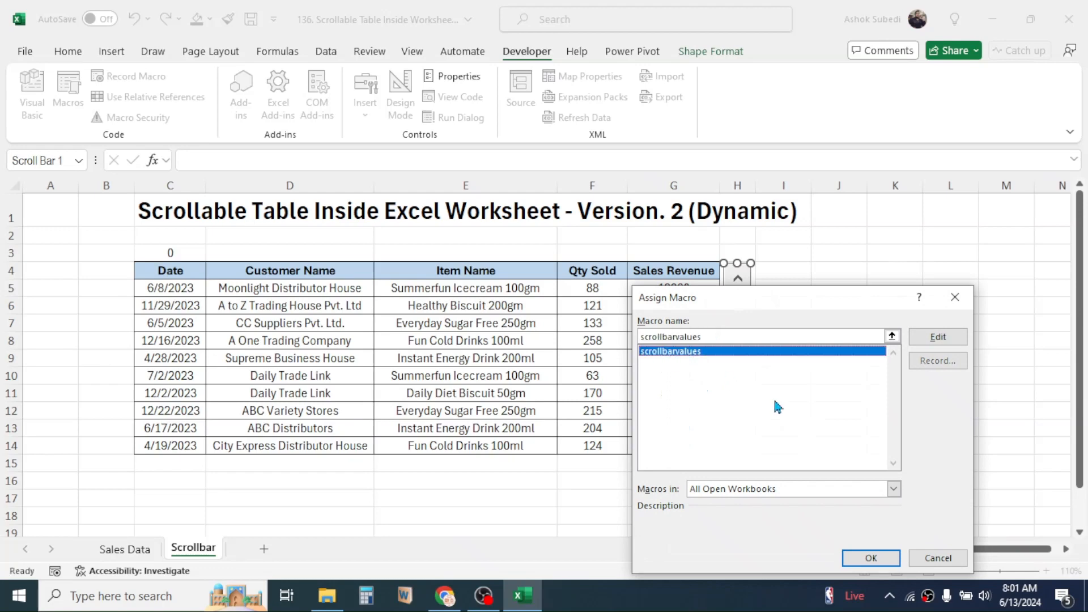
left_click(871, 558)
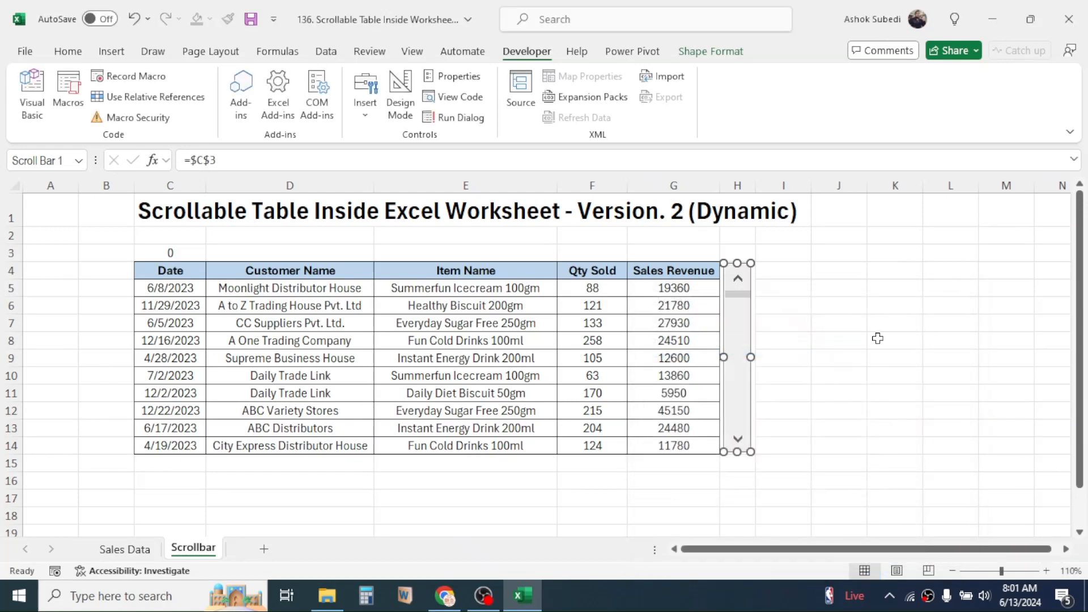
left_click(892, 305)
Scroll the table to its end and compare its last record with the final row of the Sales Data sheet.
left_click(743, 340)
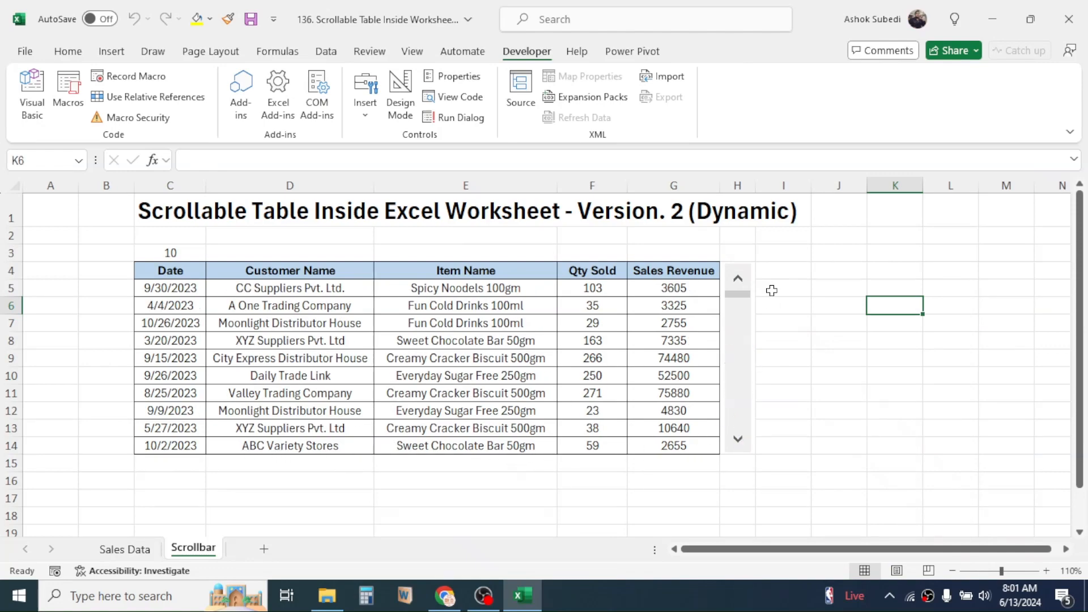
left_click_drag(744, 304, 745, 456)
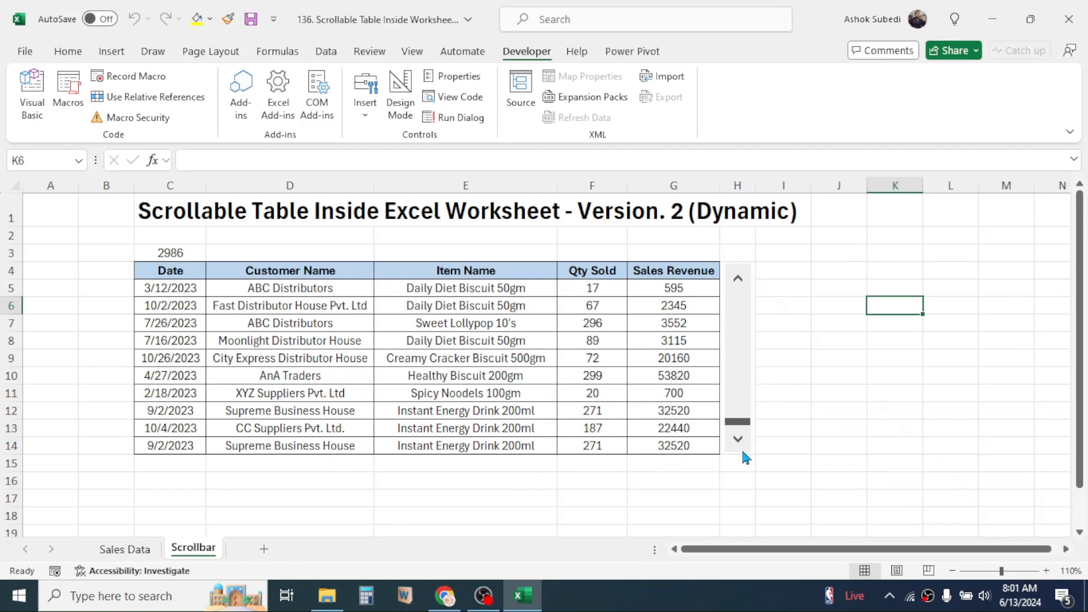
left_click(286, 451)
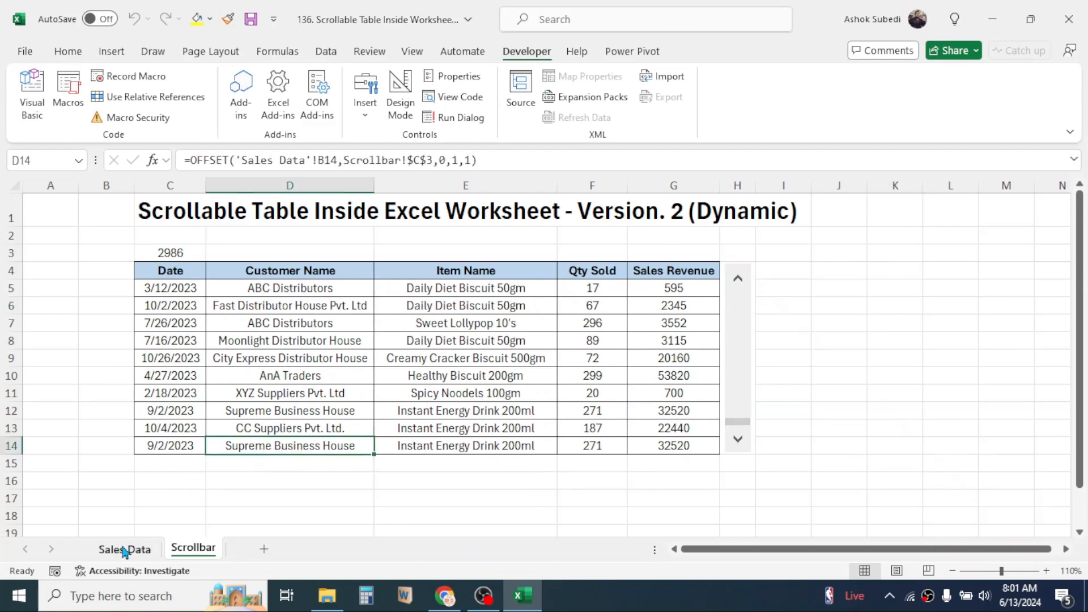
left_click(124, 549)
left_click_drag(1079, 199, 1074, 519)
left_click(277, 511)
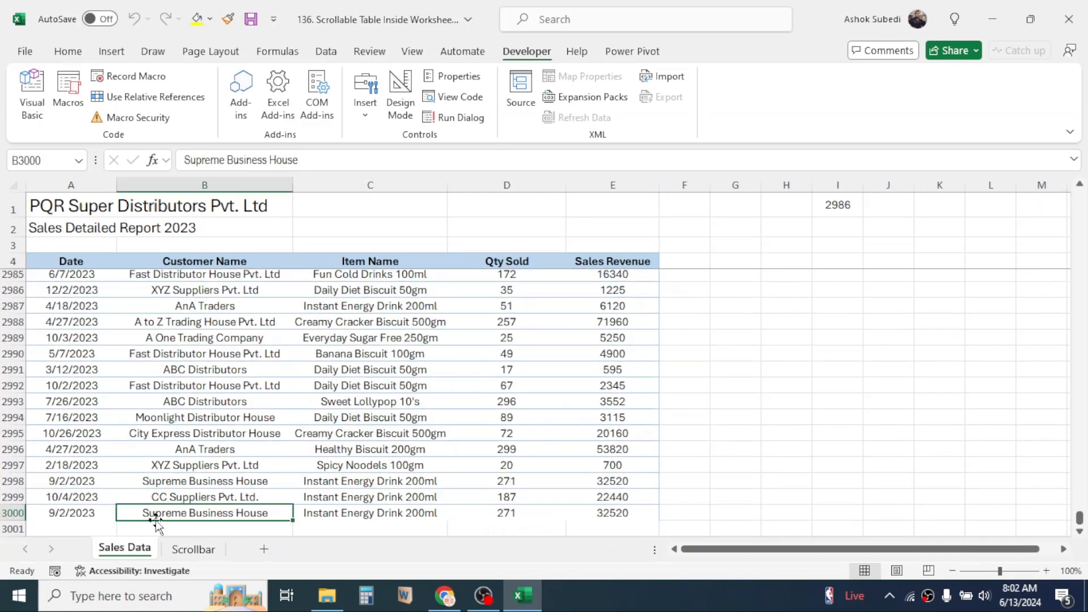
left_click(192, 555)
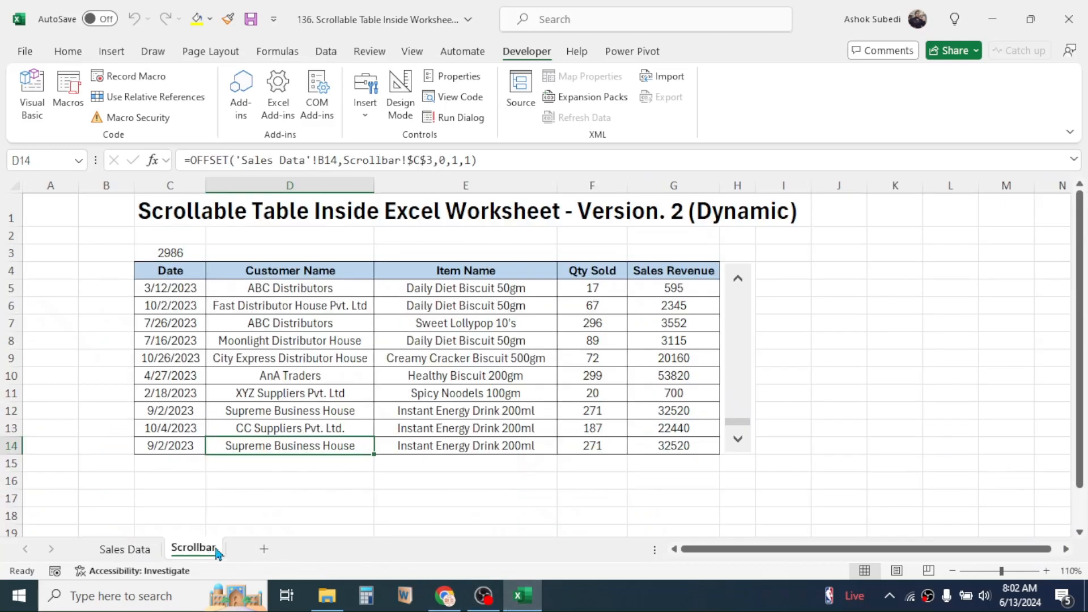
Copy the record in row 2992 of the Sales Data sheet into the first empty row, 3001.
left_click(139, 551)
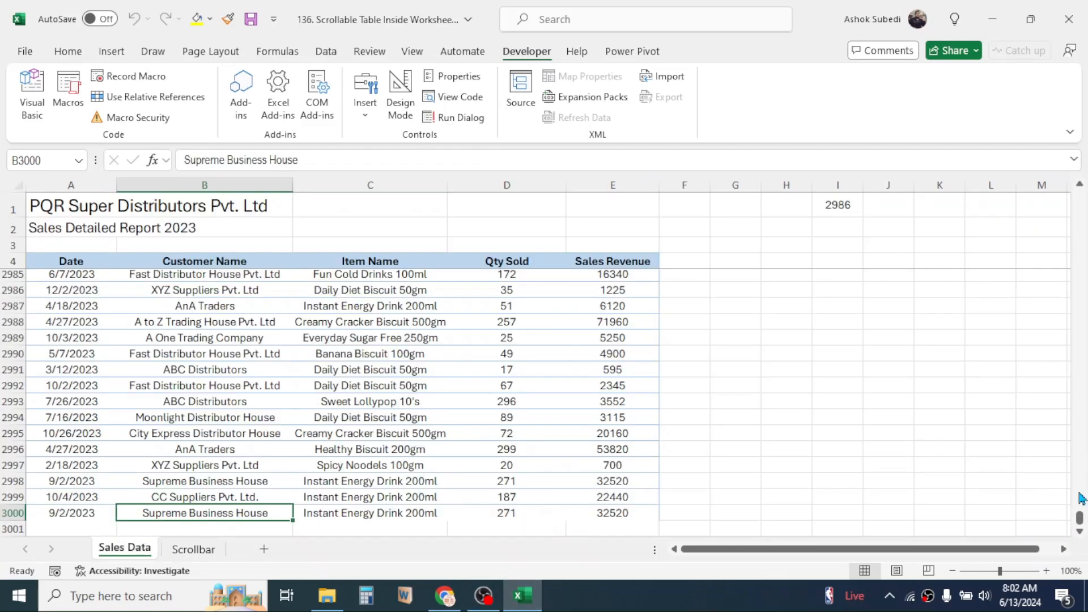
scroll(553, 429, "down", 1)
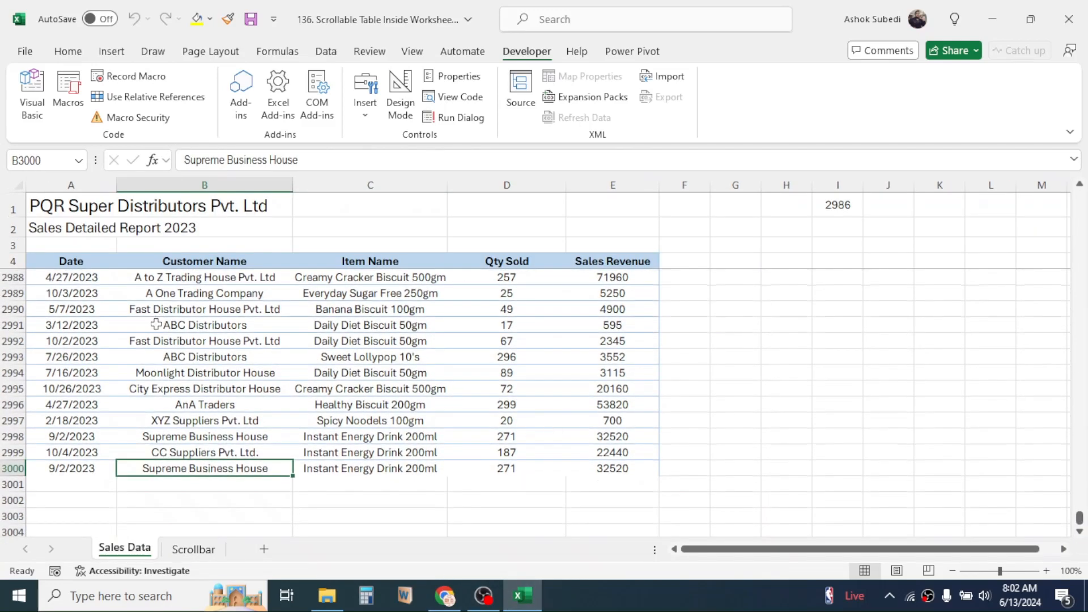
left_click_drag(59, 338, 606, 340)
key("ctrl+c")
left_click(72, 484)
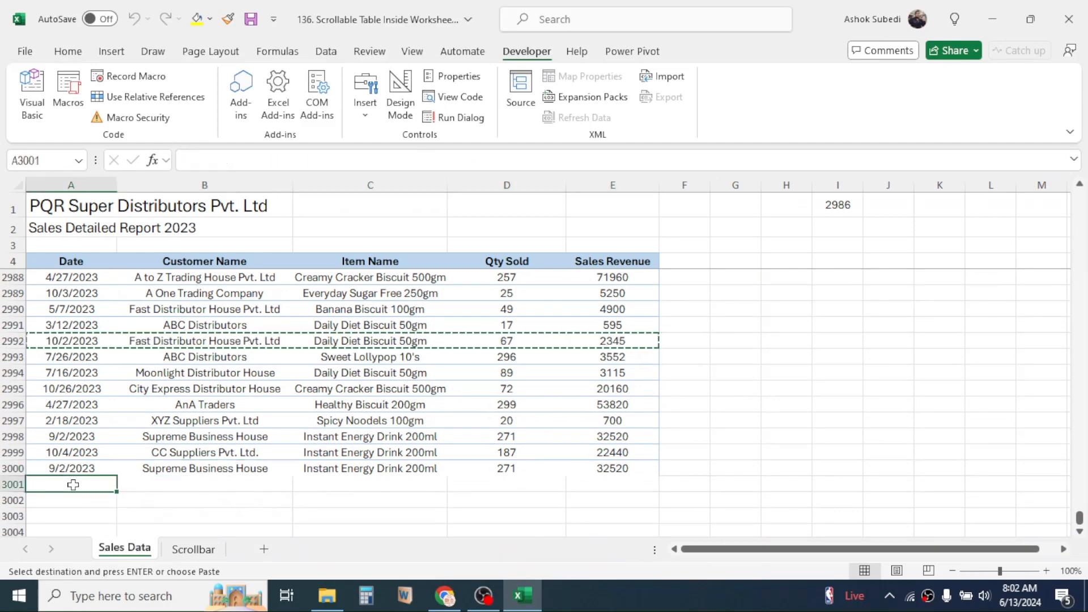
key("ctrl+v")
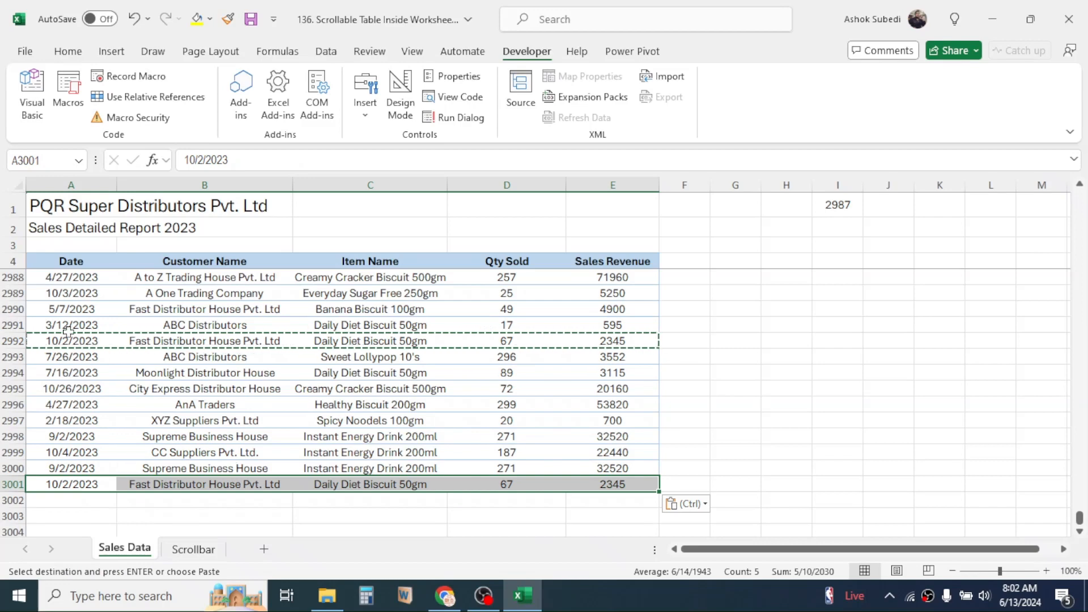
Copy the record in row 2991 into row 3002 as a second new record and clear the copy selection.
left_click_drag(67, 325, 610, 325)
key("ctrl+c")
left_click(90, 496)
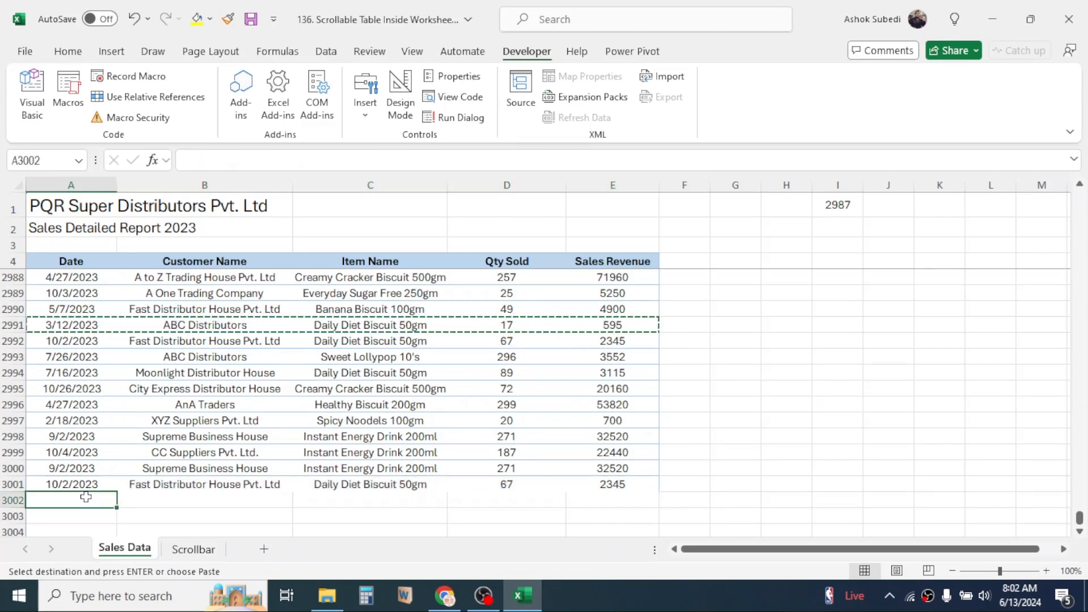
key("ctrl+v")
key("Escape")
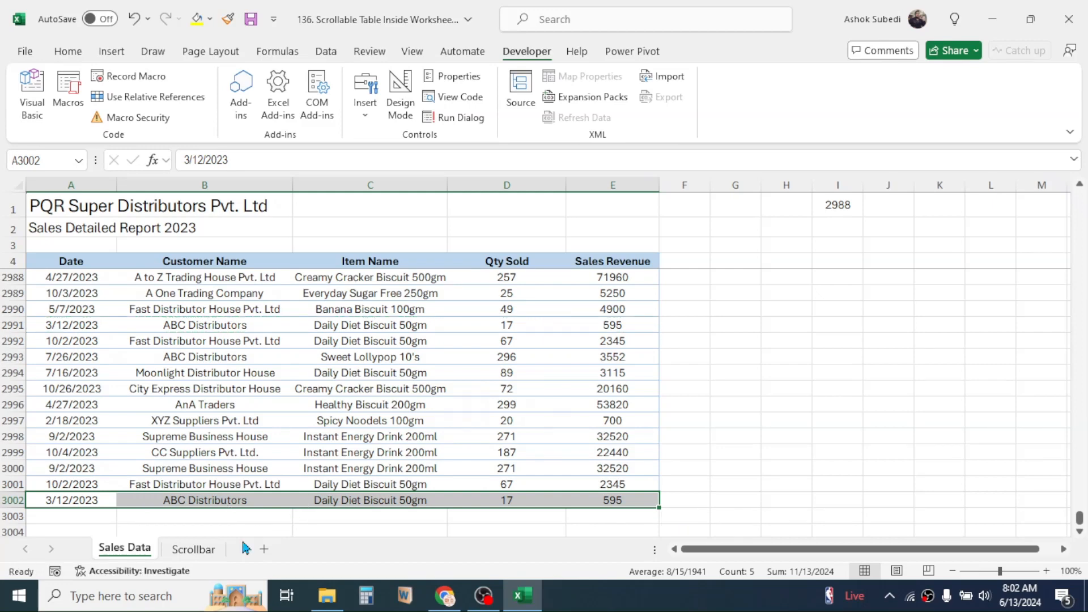
Use the scroll bar on the Scrollbar sheet to run its macro and scroll the table to the newly added last records.
left_click(207, 549)
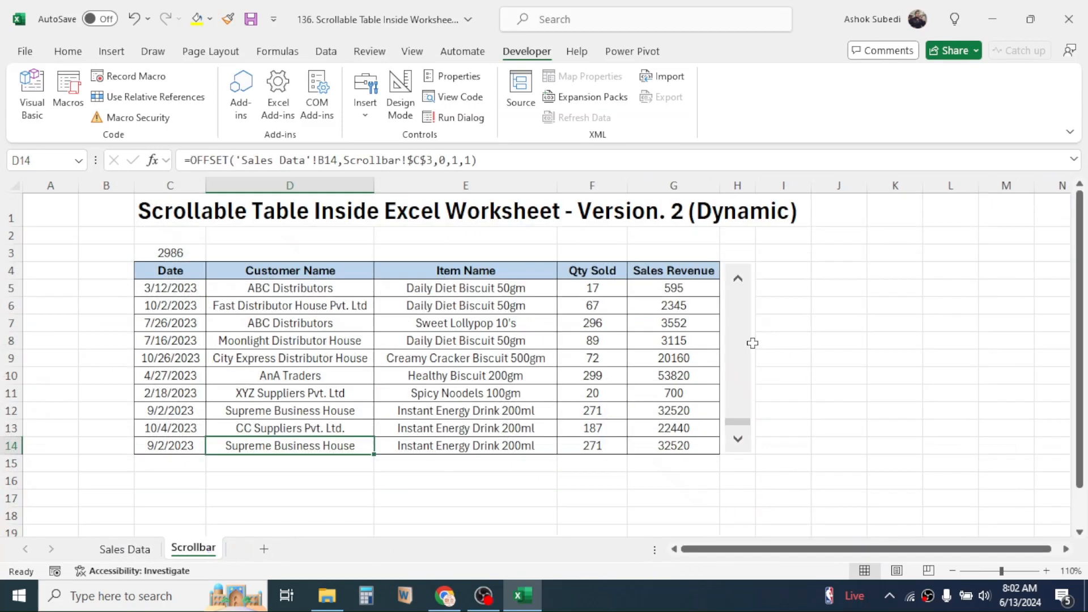
left_click(746, 345)
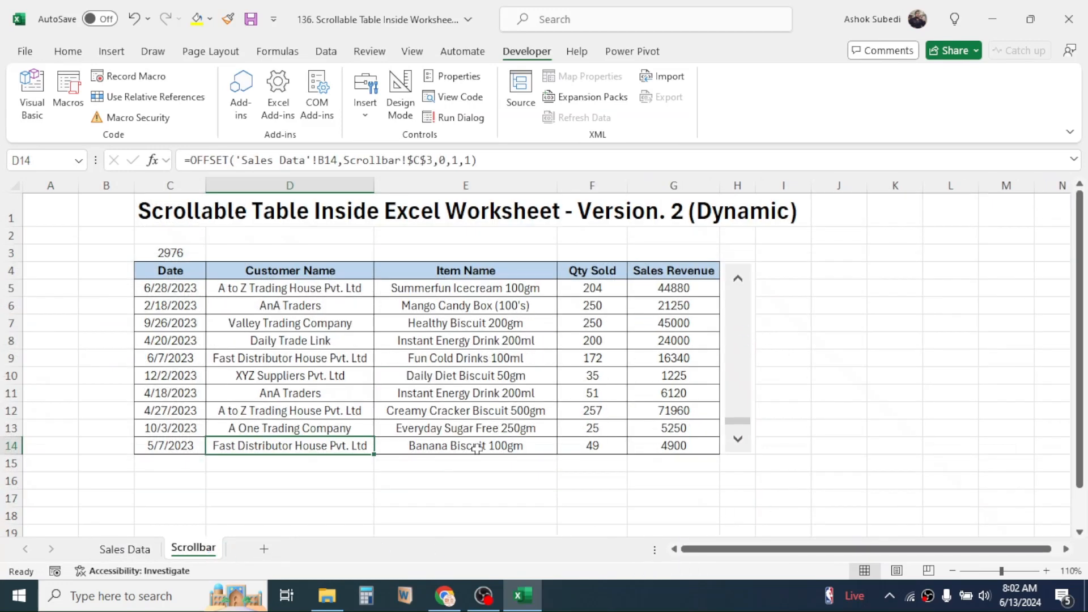
left_click(738, 439)
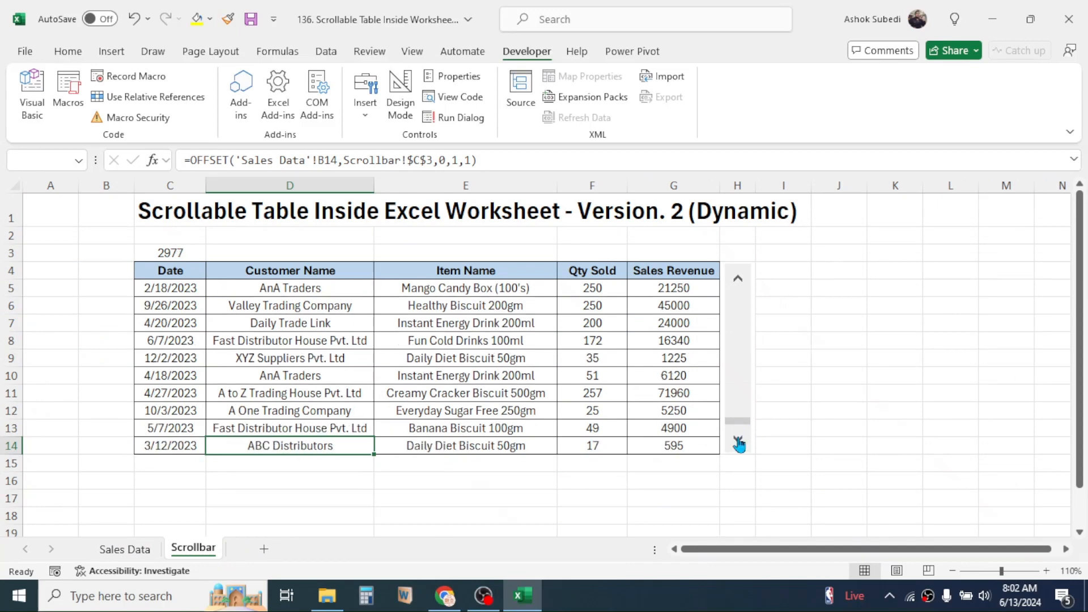
left_click(737, 439)
left_click(738, 439)
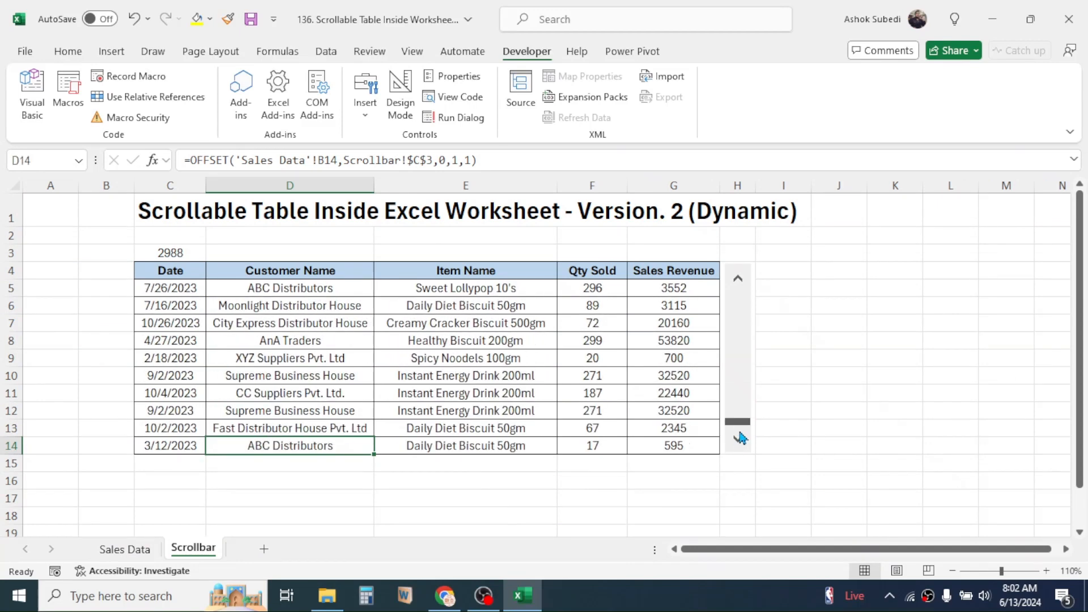
Compare the table's last two records with the newly added rows 3001 and 3002 on the Sales Data sheet.
left_click(288, 497)
left_click(288, 448)
left_click(141, 548)
left_click_drag(187, 484, 189, 499)
left_click(185, 549)
left_click(290, 429)
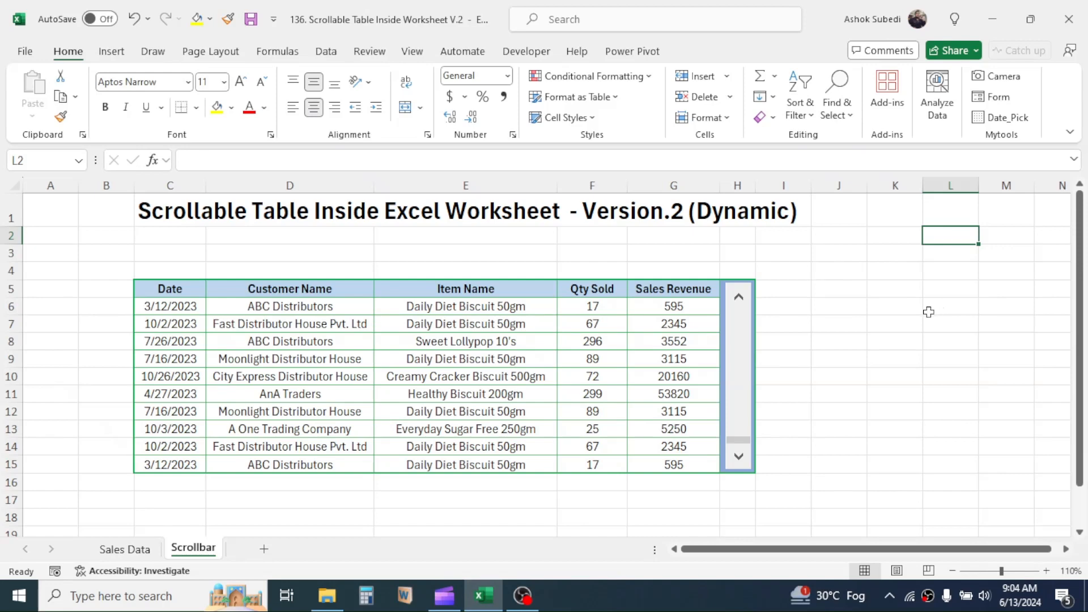
Choose Excel Macro-Enabled Workbook (*.xlsm) as the Save As file type and open the additional save options.
left_click(25, 52)
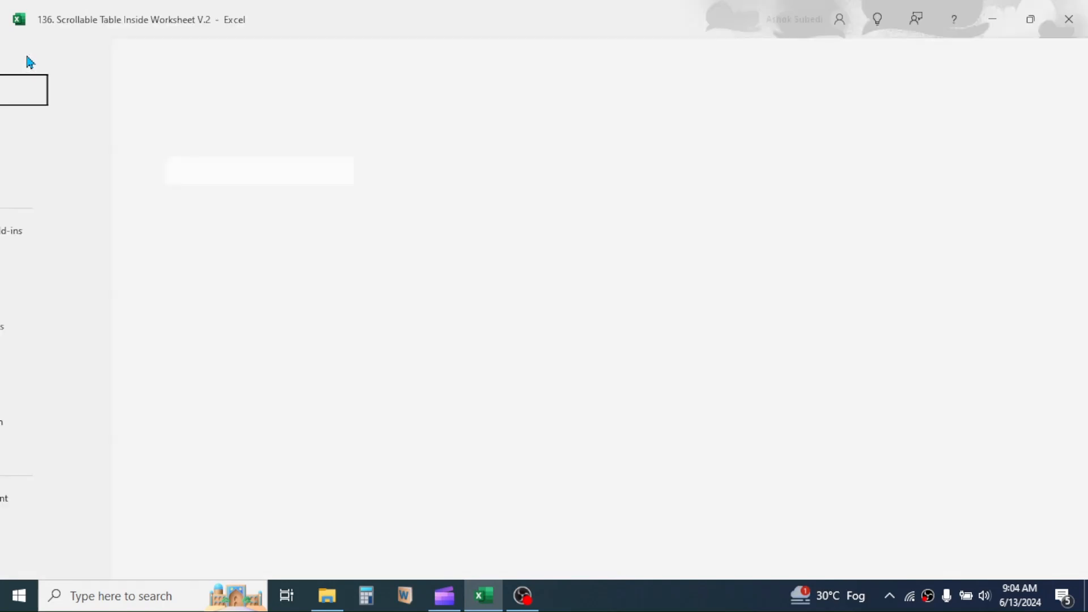
left_click(45, 326)
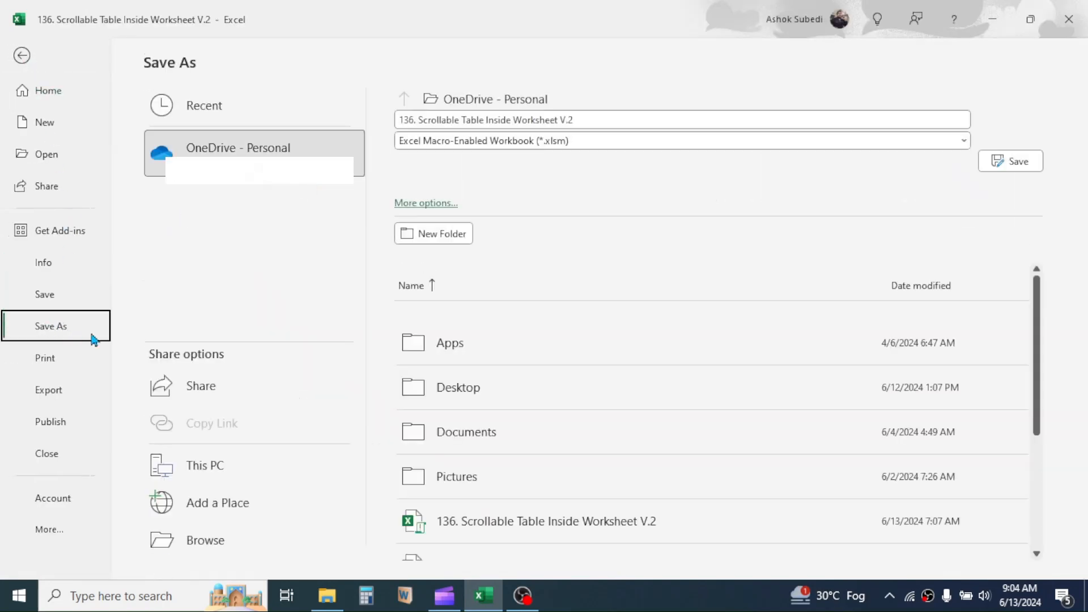
left_click(510, 144)
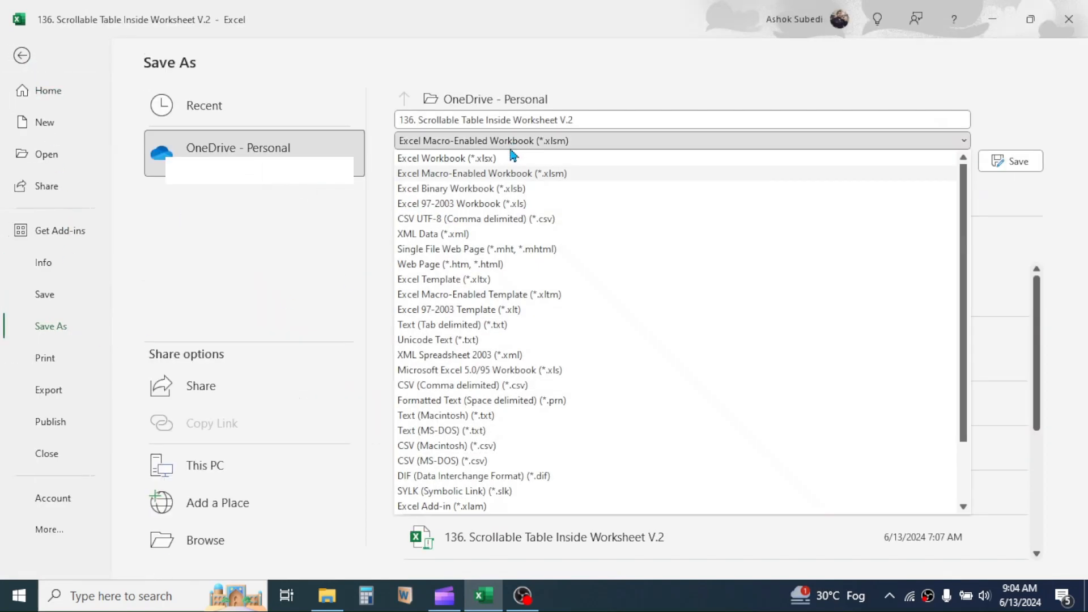
left_click(492, 173)
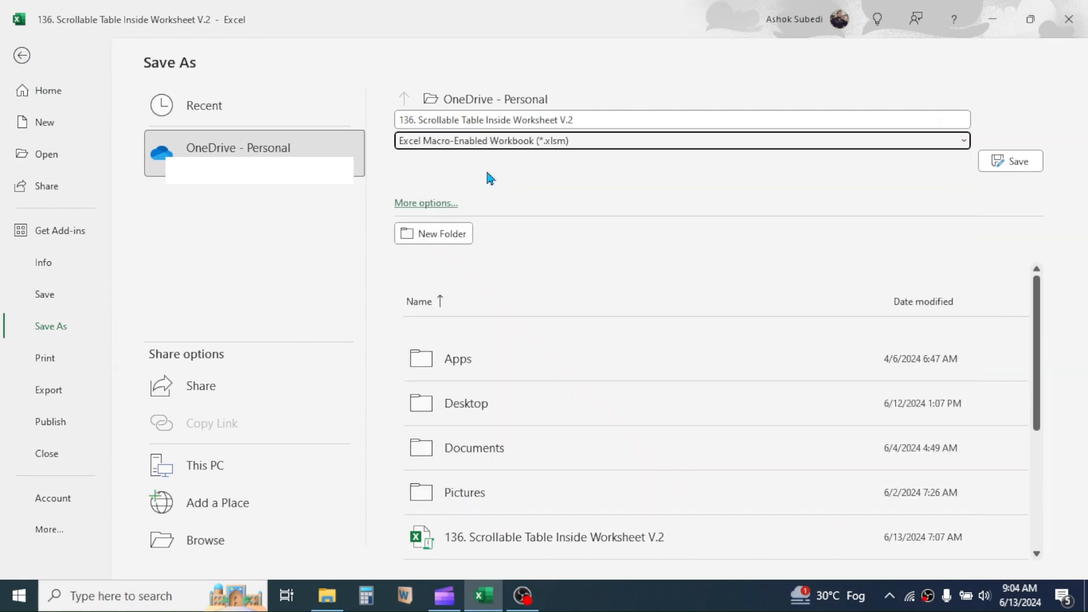
left_click(428, 205)
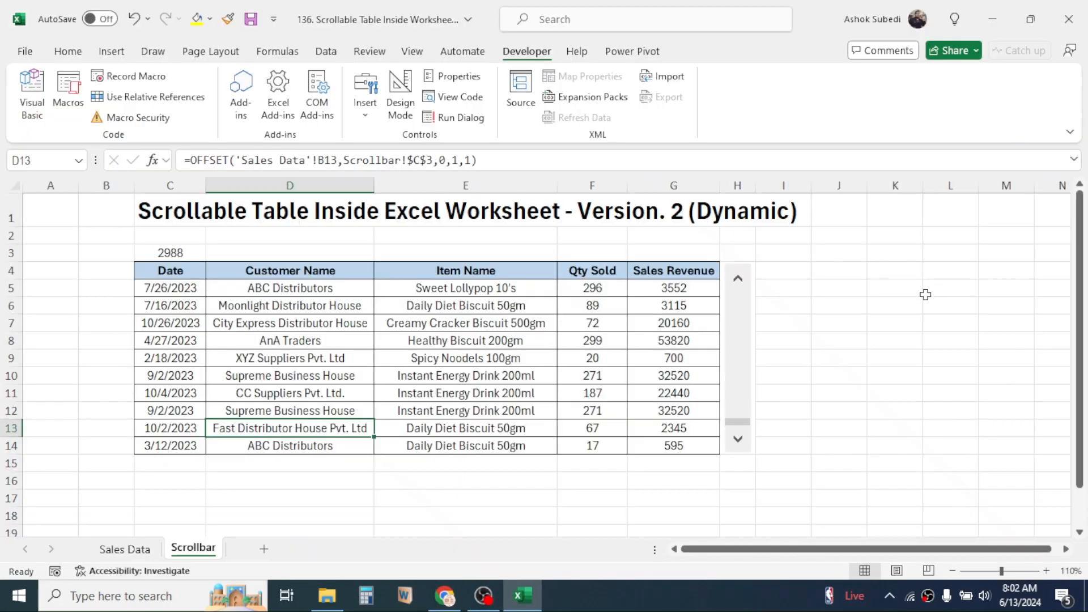
left_click(851, 286)
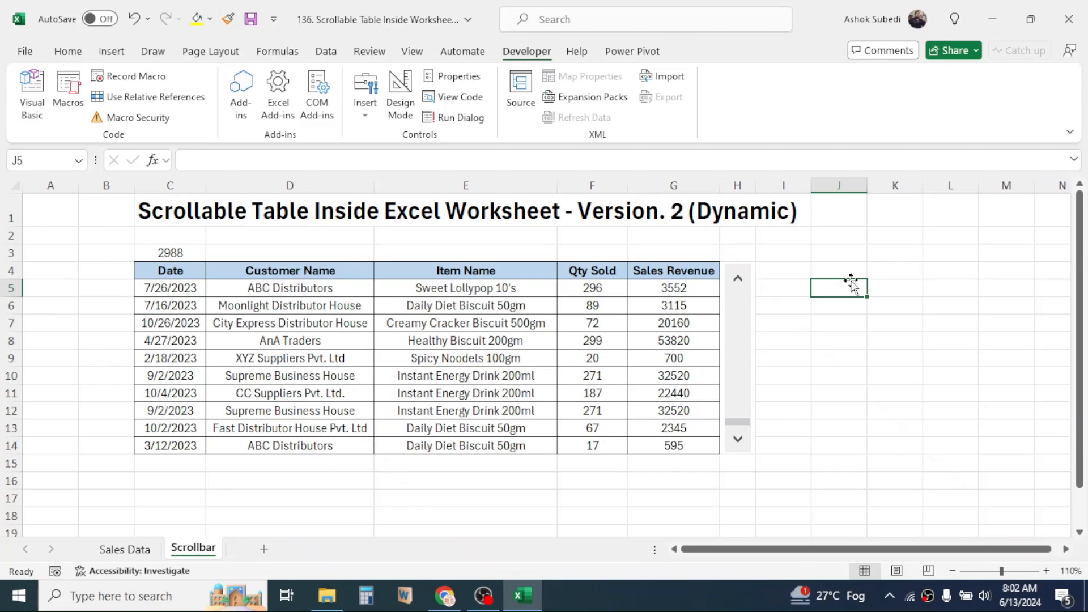
left_click(116, 551)
left_click(773, 338)
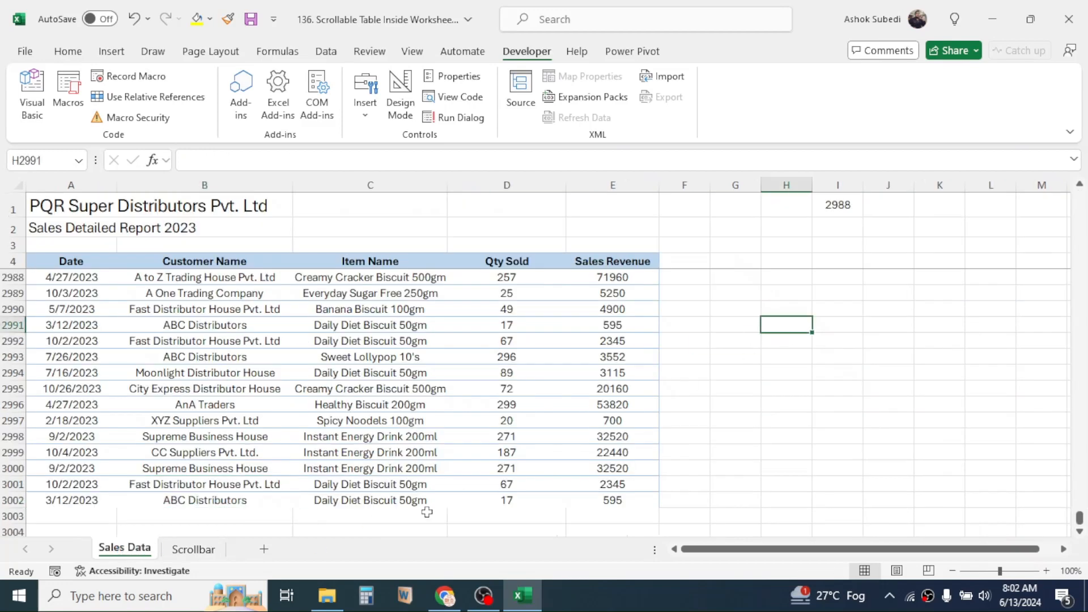
left_click(193, 549)
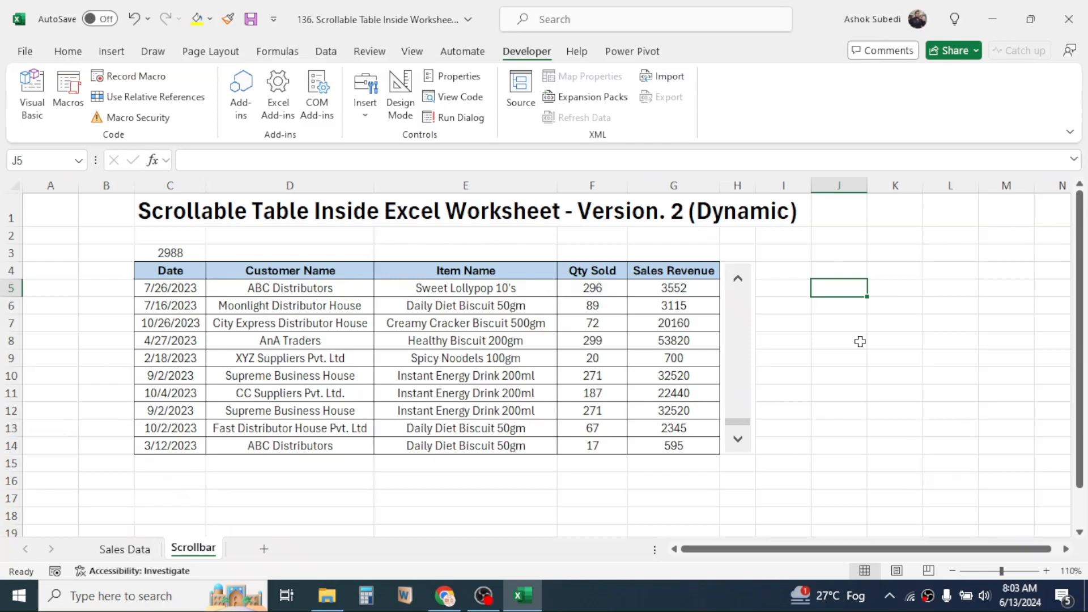
left_click(884, 229)
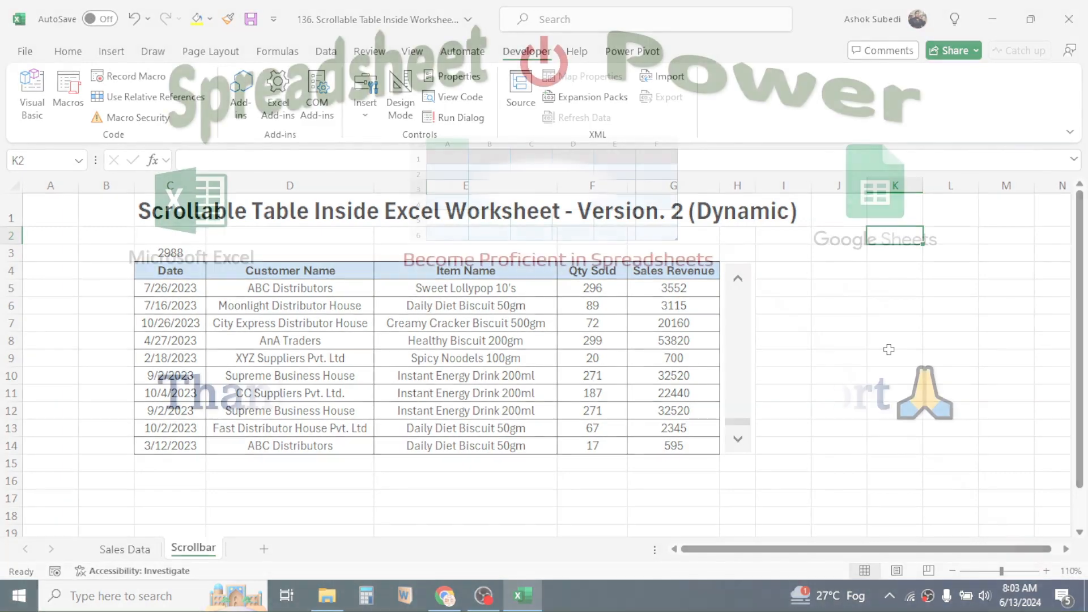